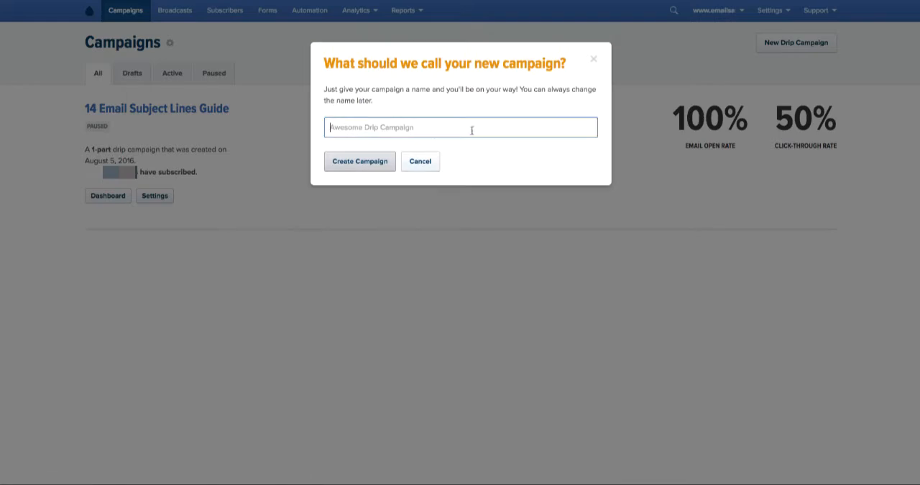
- Create a campaign named "How To Create A Drip Campaign with "Drip"" and create a new opt-in form for it
type("How To Create A Drip Campaign with \"Drip\"")
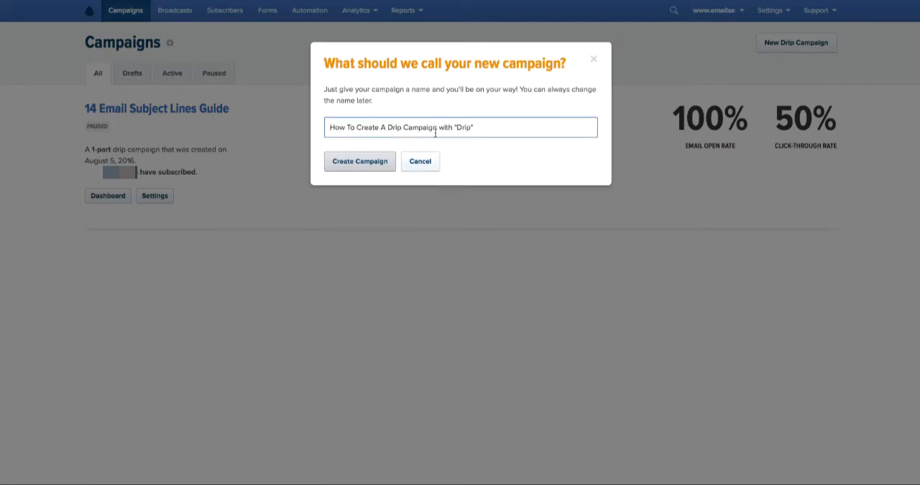
left_click(364, 162)
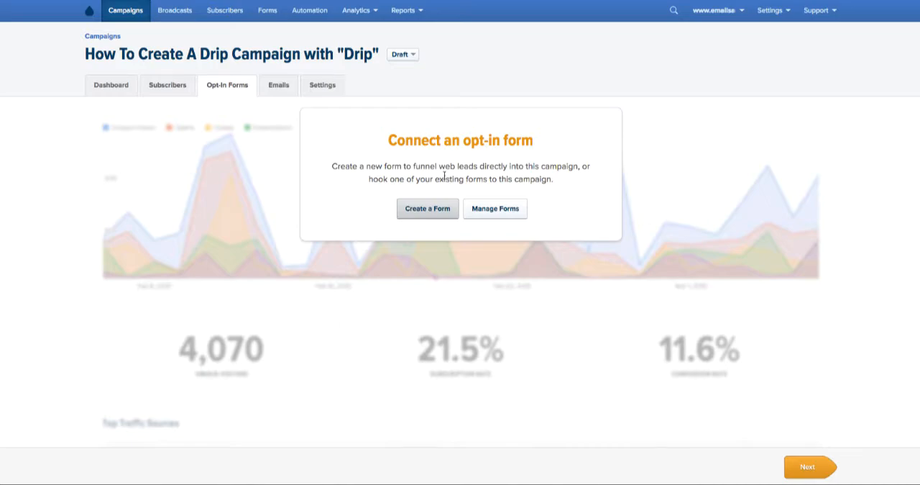
left_click(431, 210)
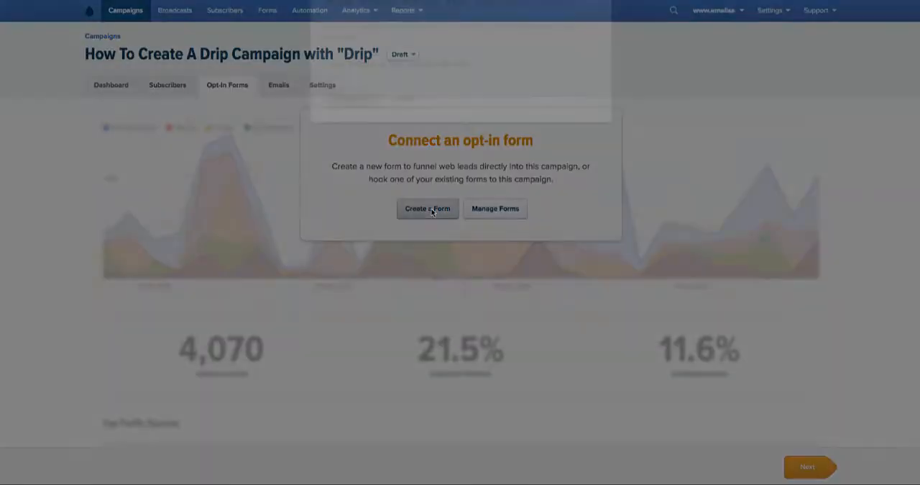
left_click(355, 164)
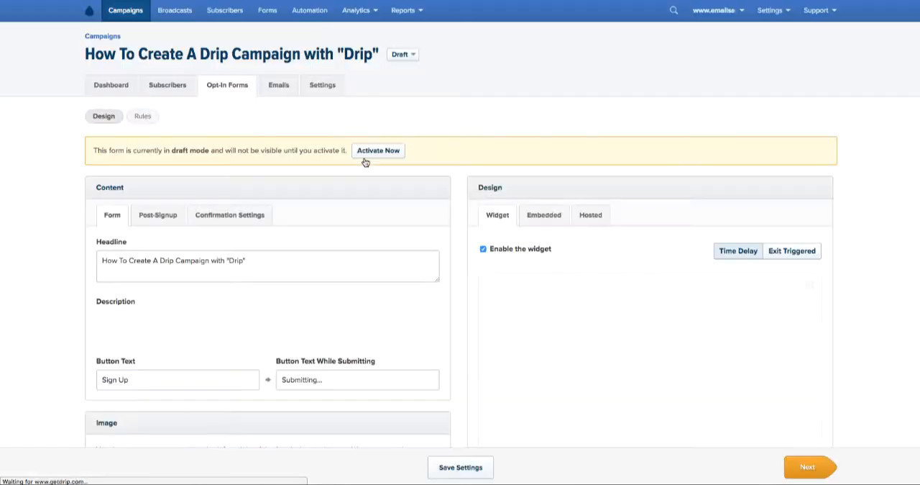
- Try the Lower Left Tab and Left Side Tab orientations for the widget, and return it to Lower Right Tab
scroll(455, 172, "down", 1)
scroll(455, 171, "down", 1)
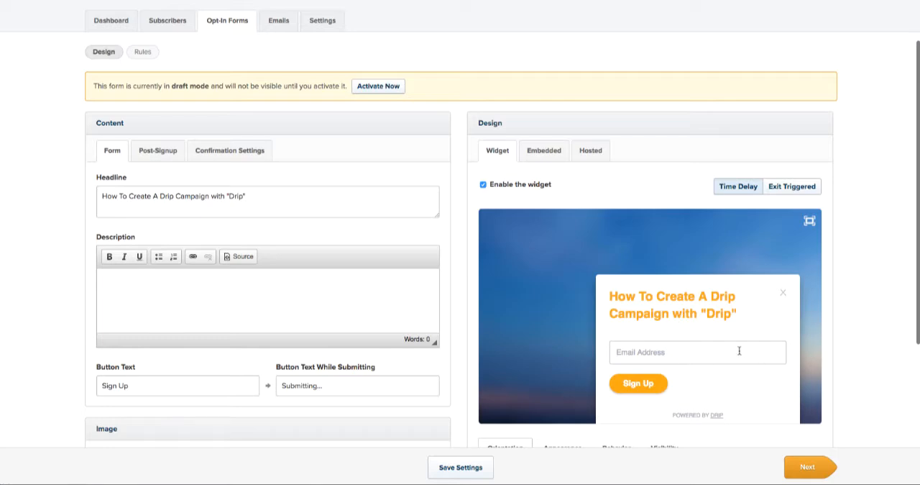
scroll(853, 355, "down", 5)
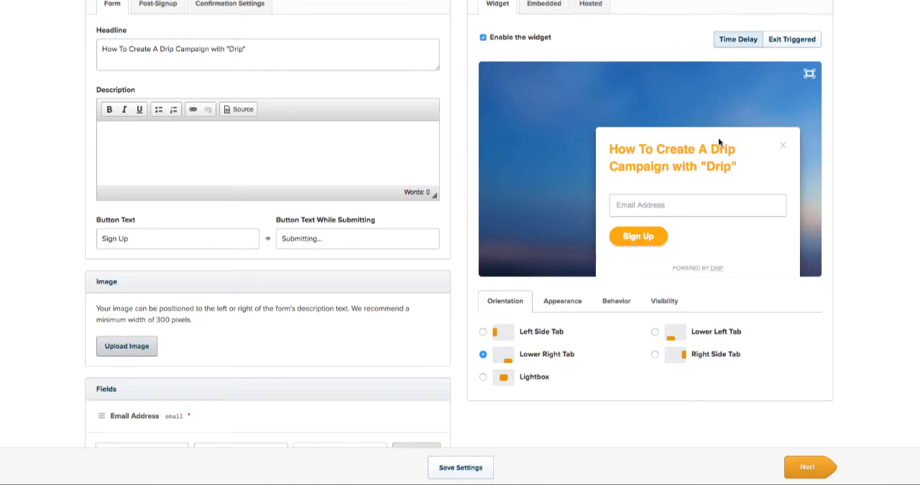
left_click(655, 332)
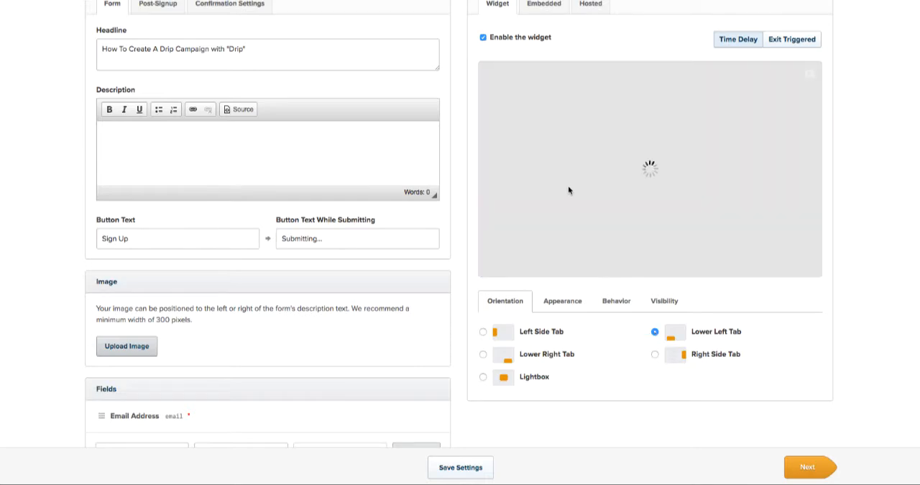
left_click(483, 332)
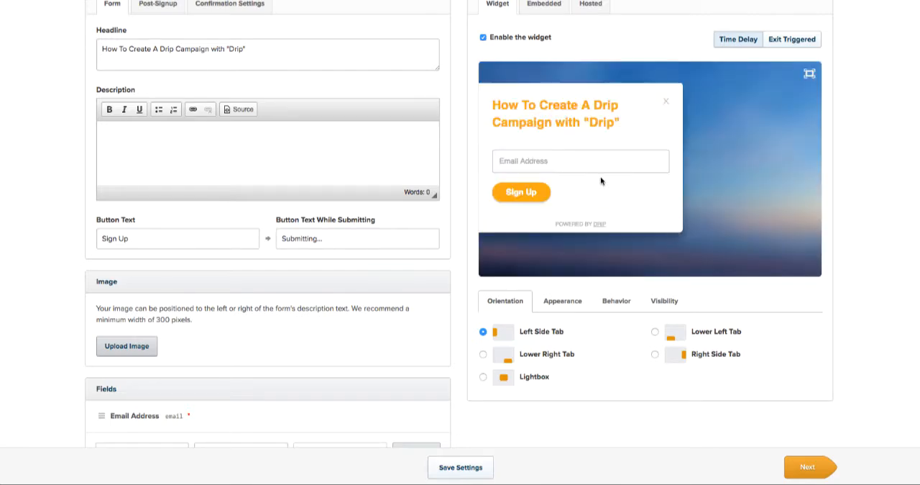
left_click(483, 353)
- Enter "Add description." as the opt-in form's description and check it in the widget preview
scroll(461, 286, "up", 3)
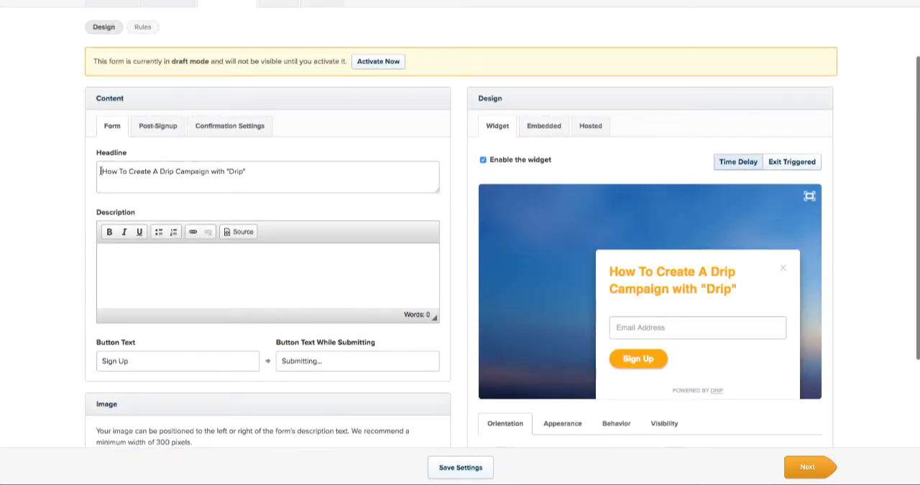
left_click_drag(100, 171, 250, 169)
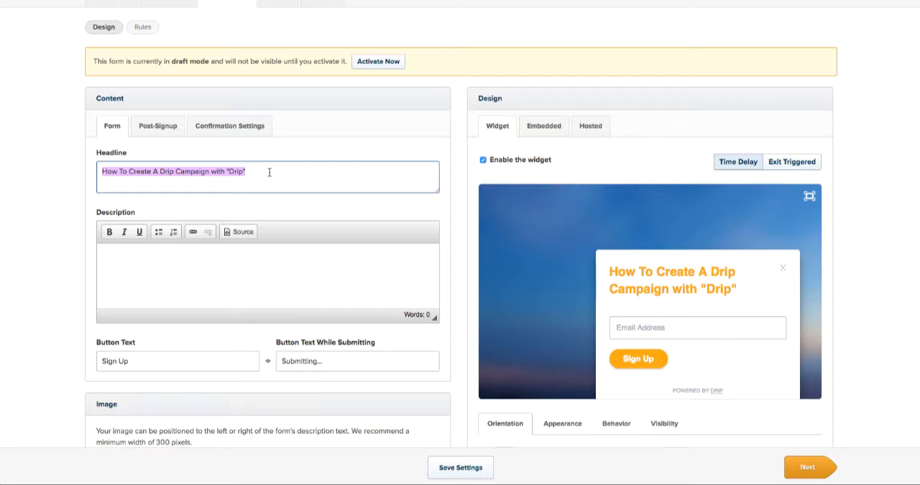
left_click(182, 264)
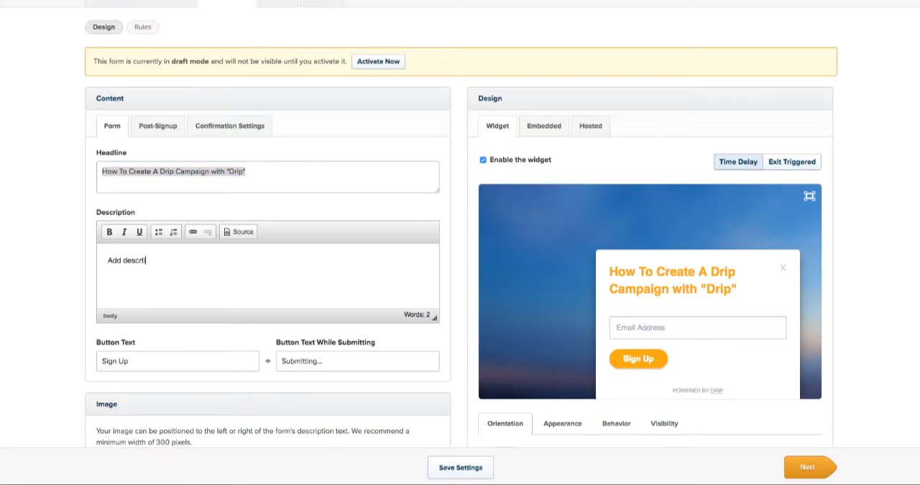
type("Add descrription.")
left_click(447, 248)
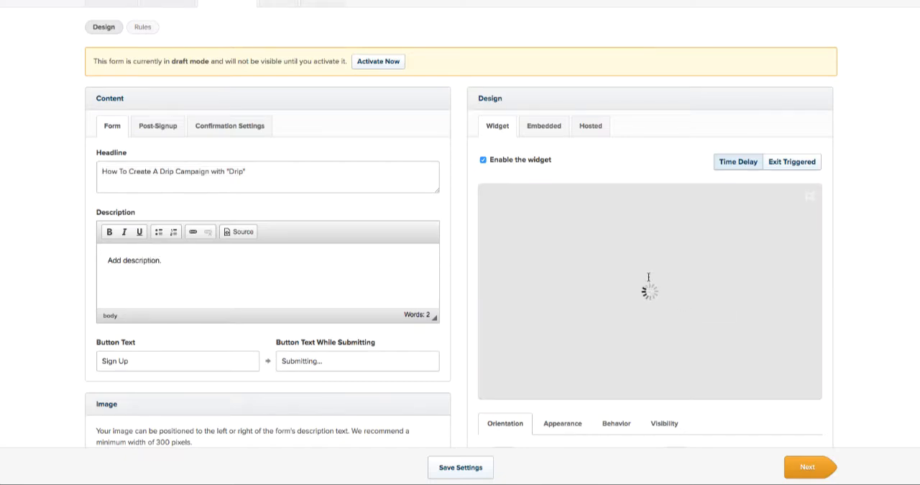
left_click_drag(611, 302, 668, 302)
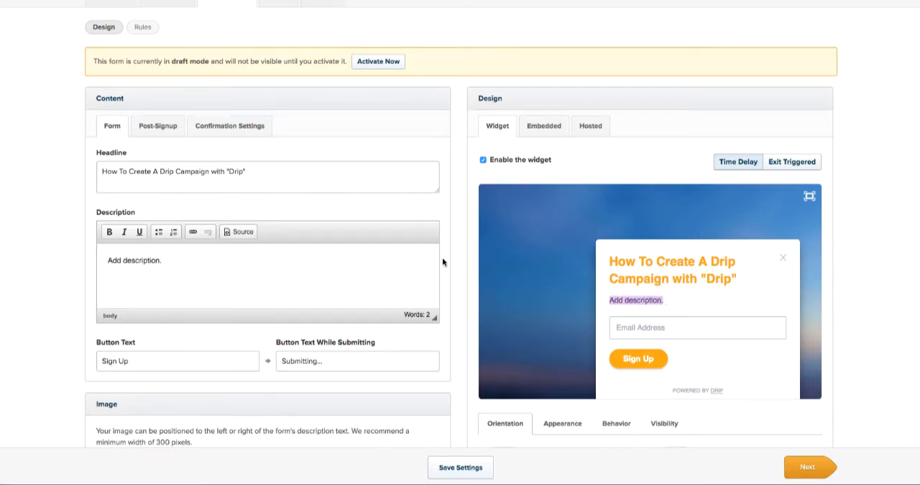
- Change the opt-in form's button text to "Join Today" and refresh the widget preview
scroll(197, 261, "down", 1)
left_click(103, 286)
left_click_drag(81, 289, 163, 287)
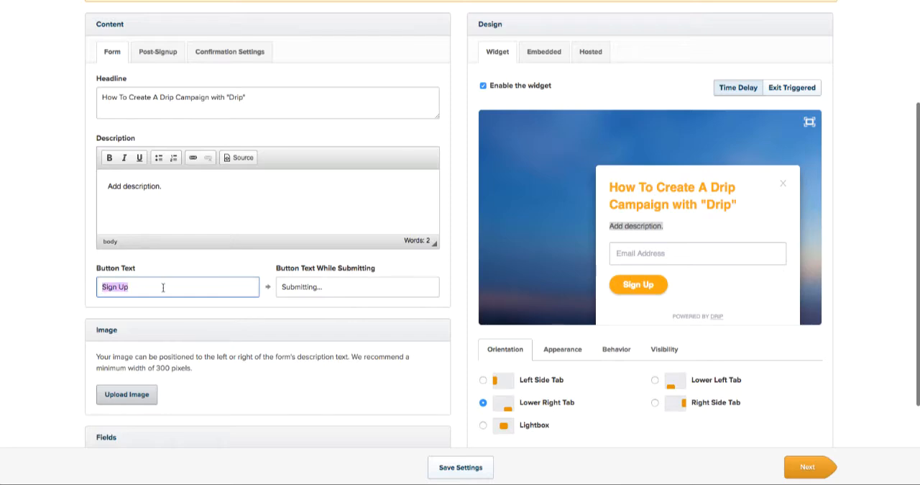
type("Join Today")
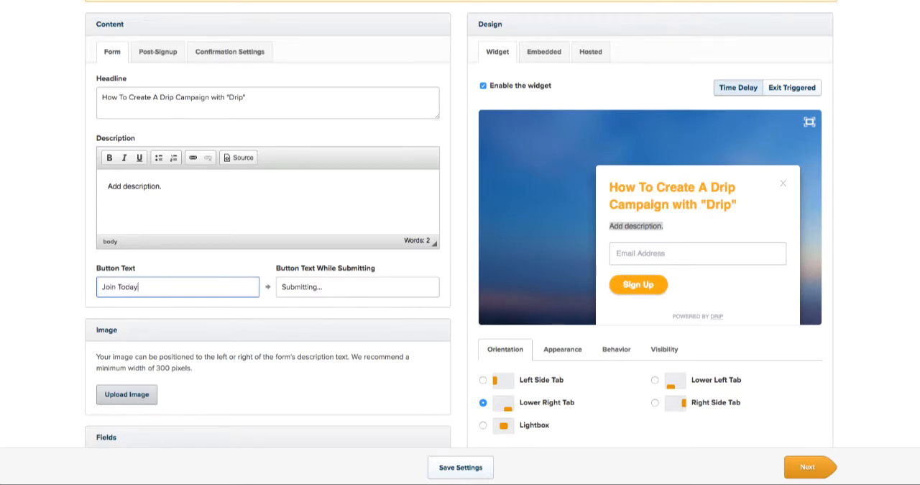
left_click(455, 267)
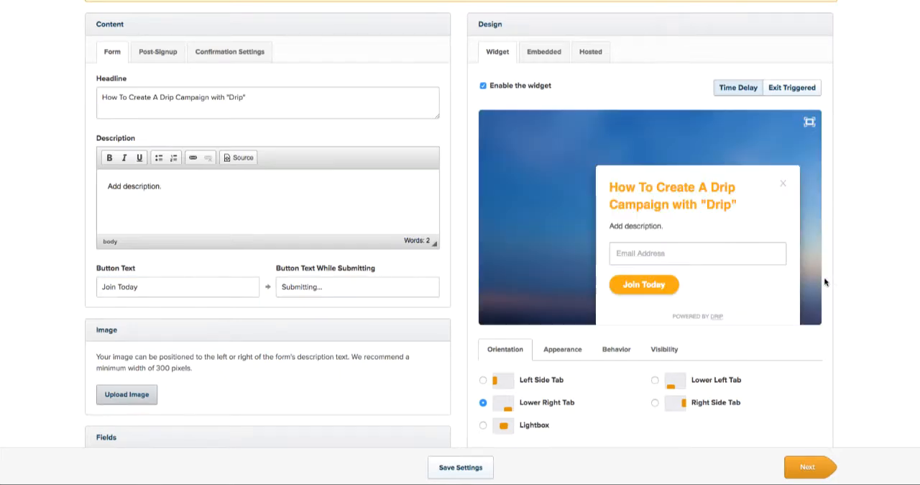
- Review the form's image and field sections, and examine its post-signup headline, message and submission page settings
scroll(447, 280, "down", 1)
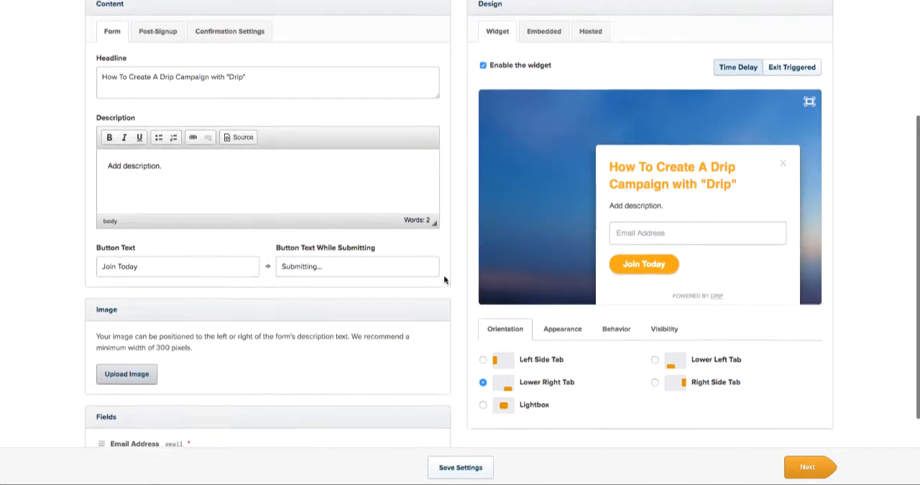
scroll(268, 141, "down", 4)
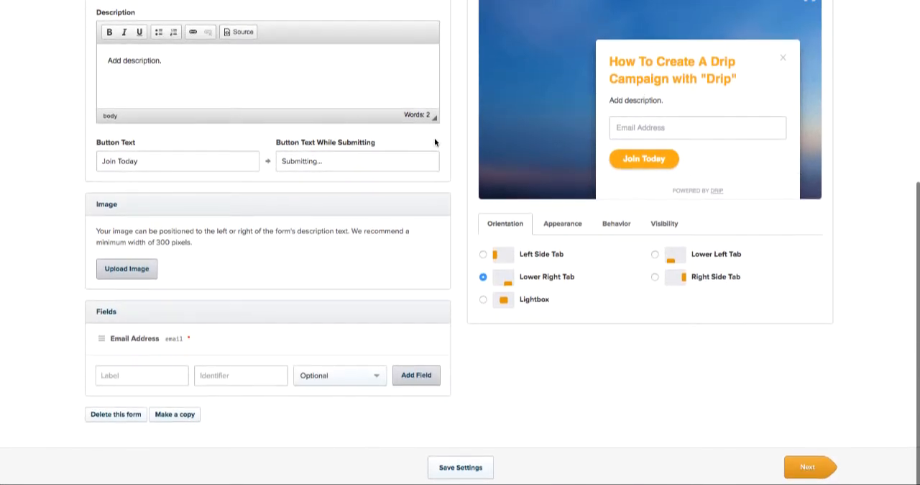
scroll(318, 231, "up", 5)
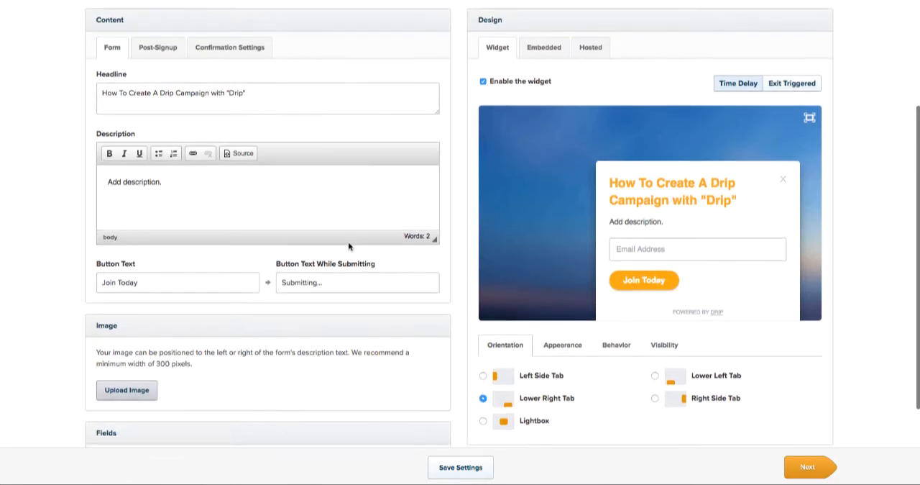
scroll(443, 233, "up", 2)
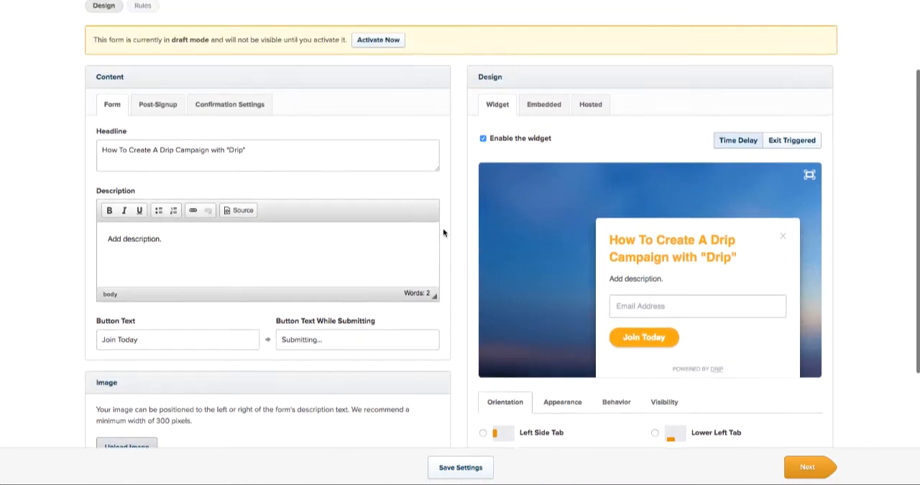
left_click(158, 107)
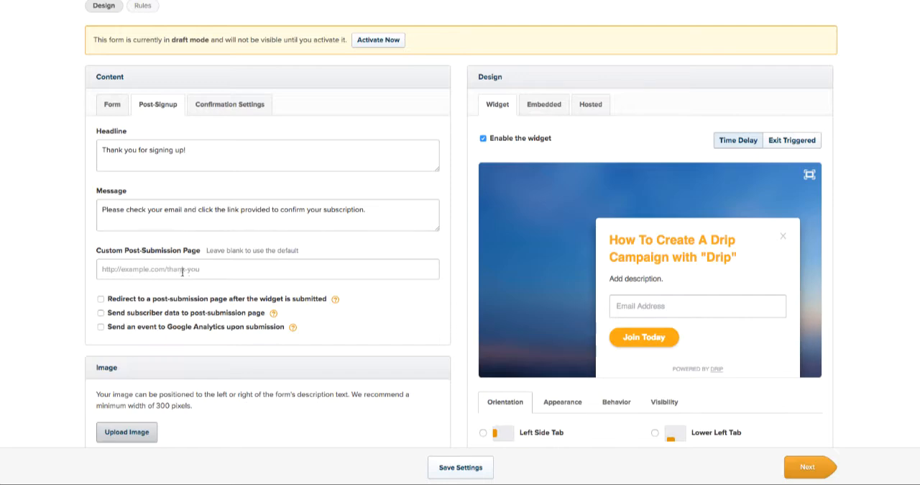
scroll(312, 276, "down", 5)
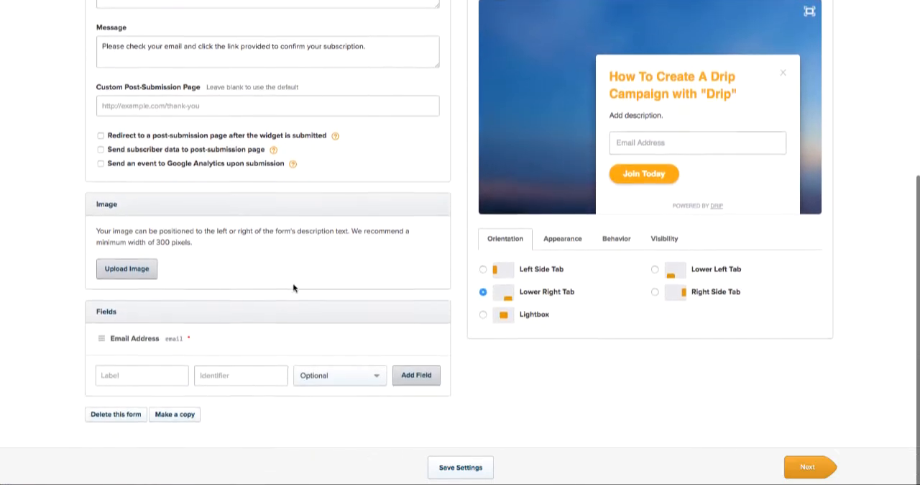
scroll(287, 288, "up", 9)
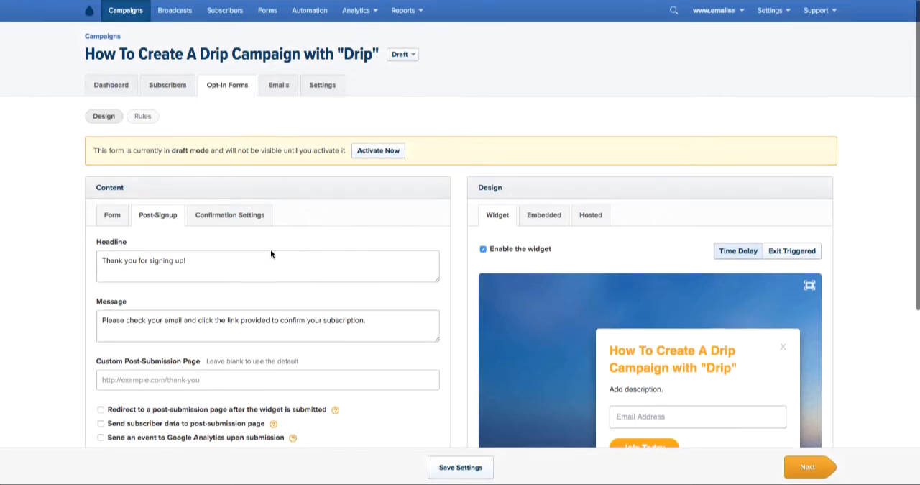
- Examine the form's confirmation settings, including the choices for when a confirmation email is sent and the email content
left_click(228, 218)
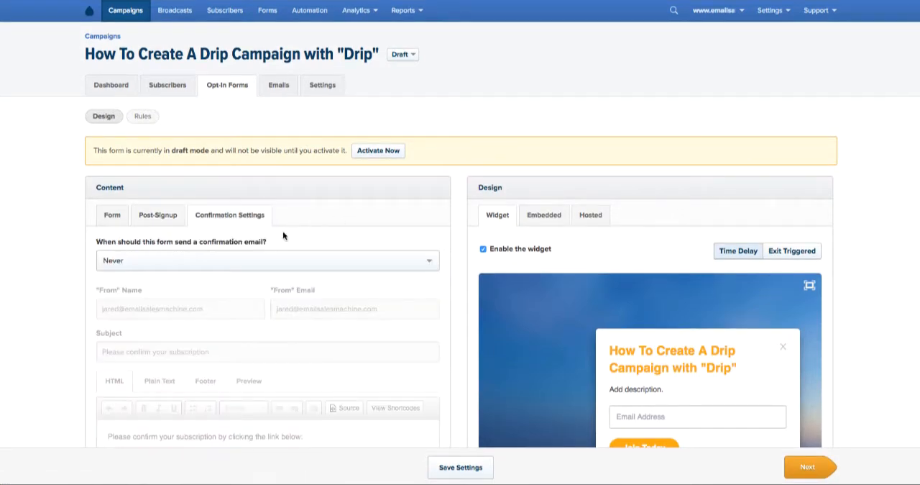
left_click(200, 264)
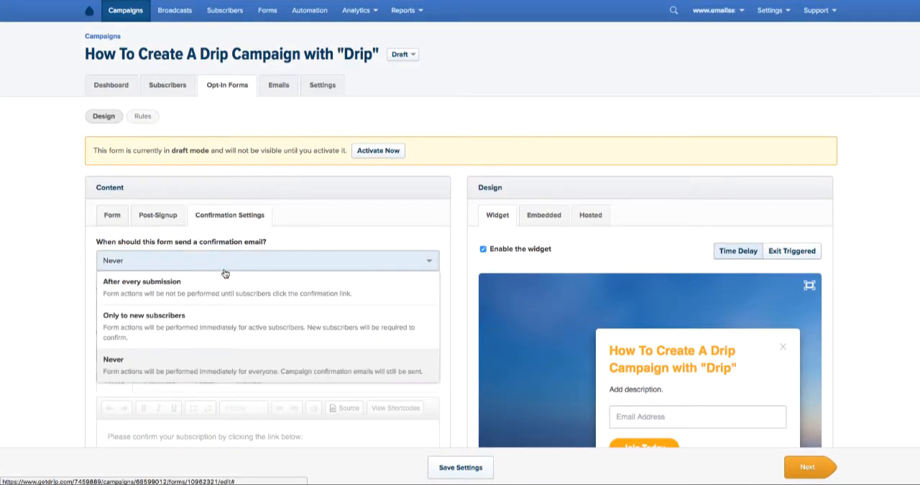
left_click(316, 246)
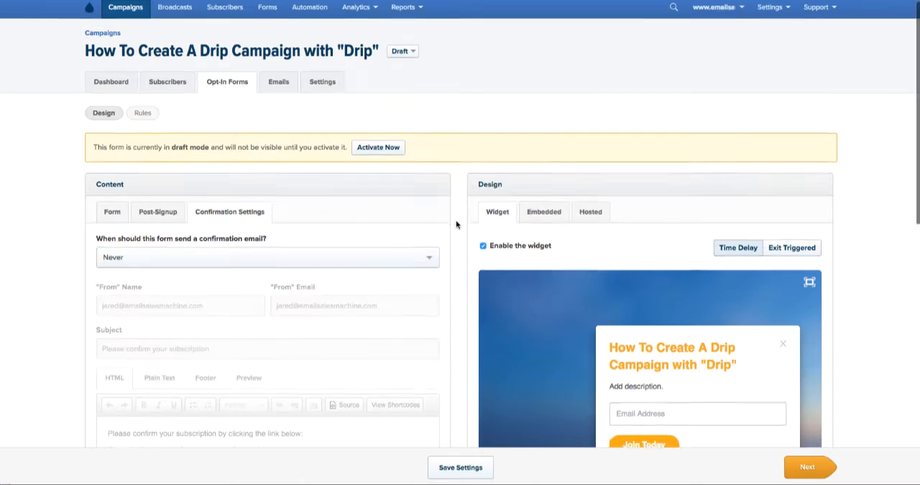
scroll(450, 226, "down", 3)
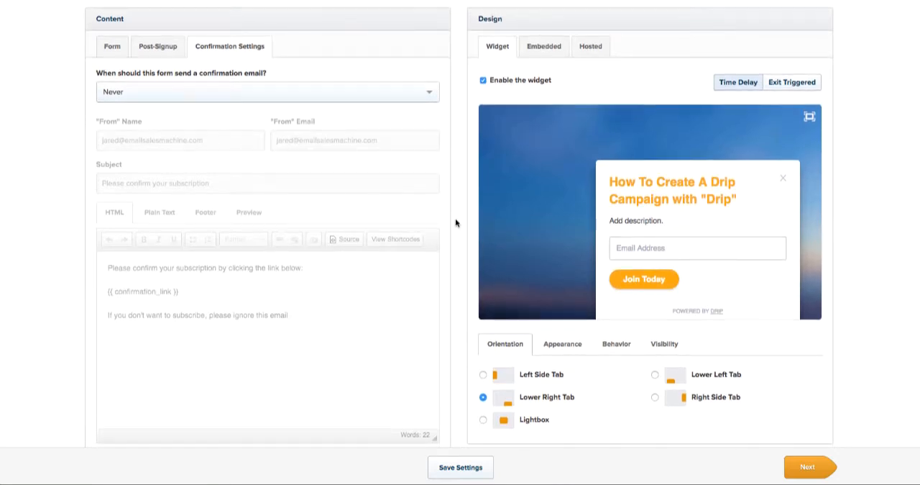
scroll(450, 222, "down", 3)
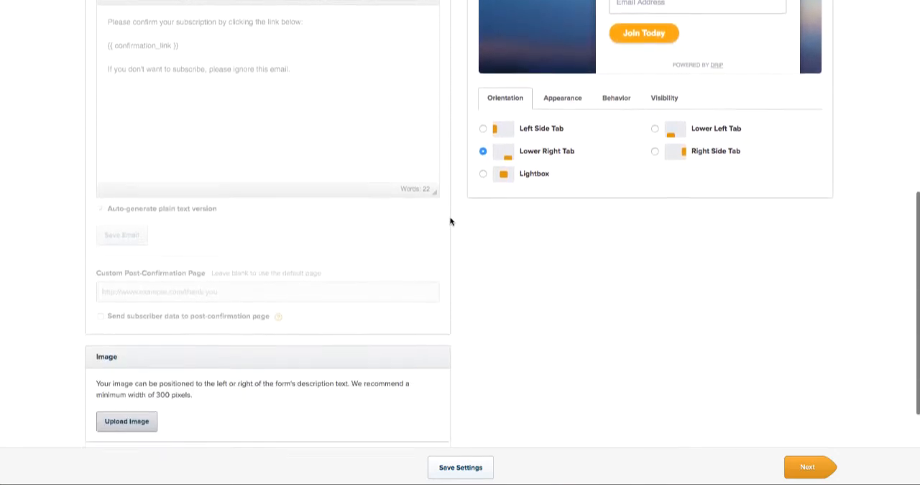
scroll(450, 221, "up", 6)
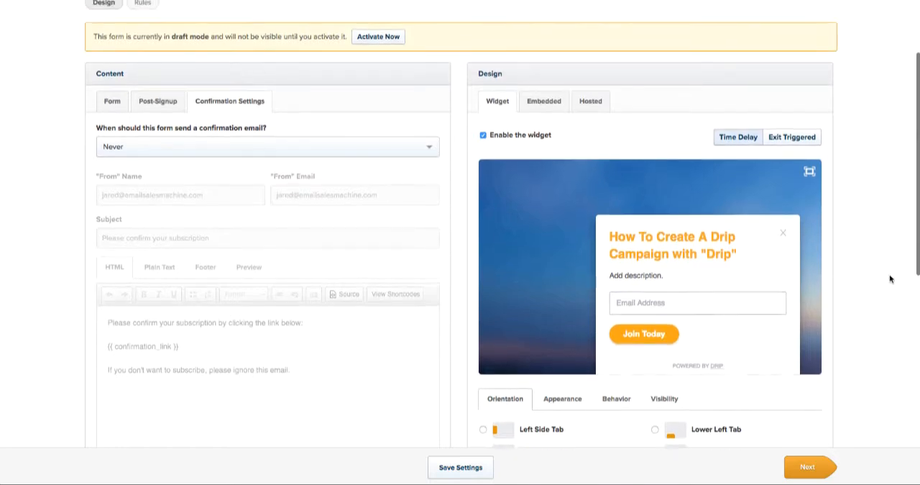
- Review the opt-in widget's orientation, appearance and behavior settings, including its pop-up timing options
scroll(887, 287, "down", 3)
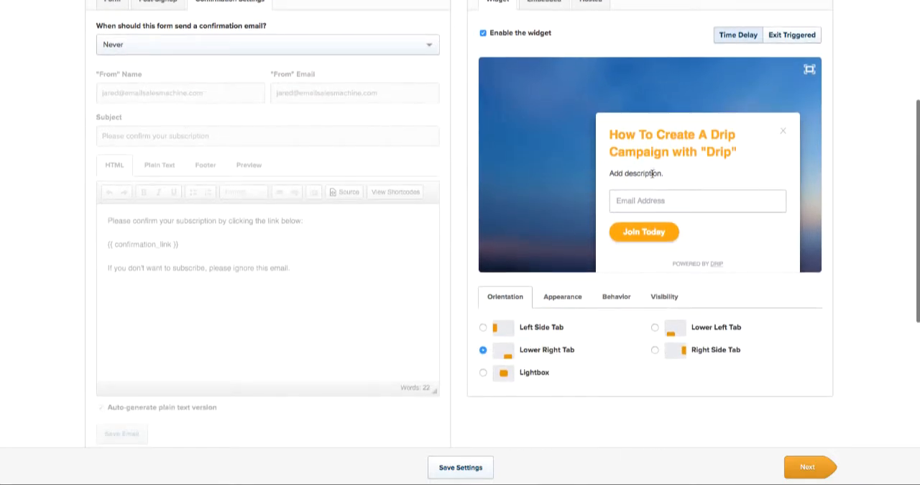
left_click(573, 302)
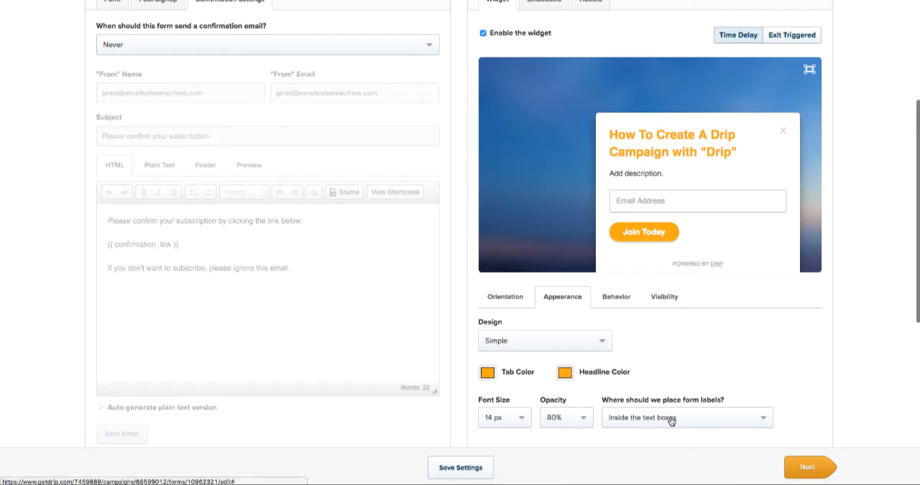
left_click(617, 303)
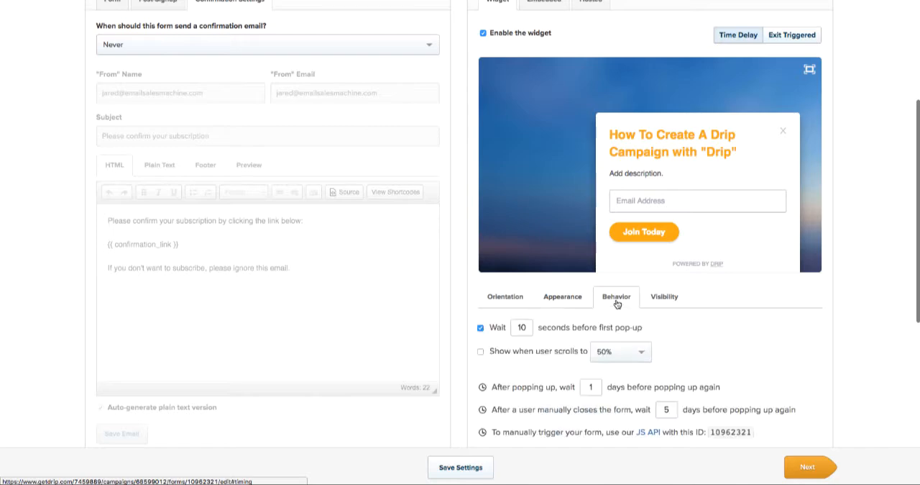
scroll(797, 326, "down", 3)
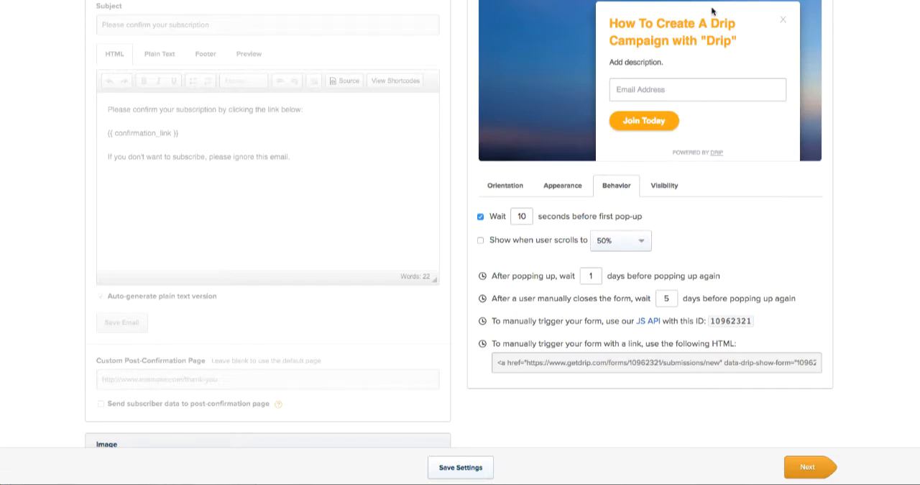
- Try the option that shows the widget when the user scrolls, and examine its scroll-depth choices
left_click(481, 240)
left_click(630, 245)
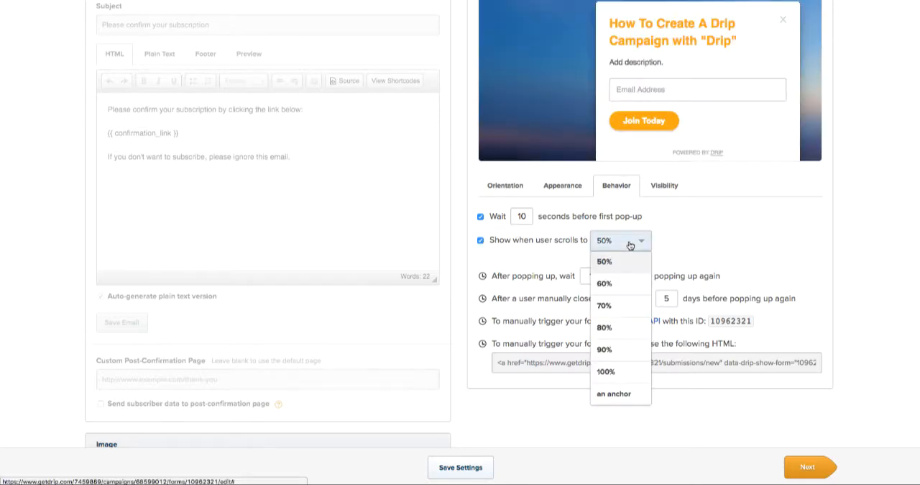
scroll(629, 299, "up", 1)
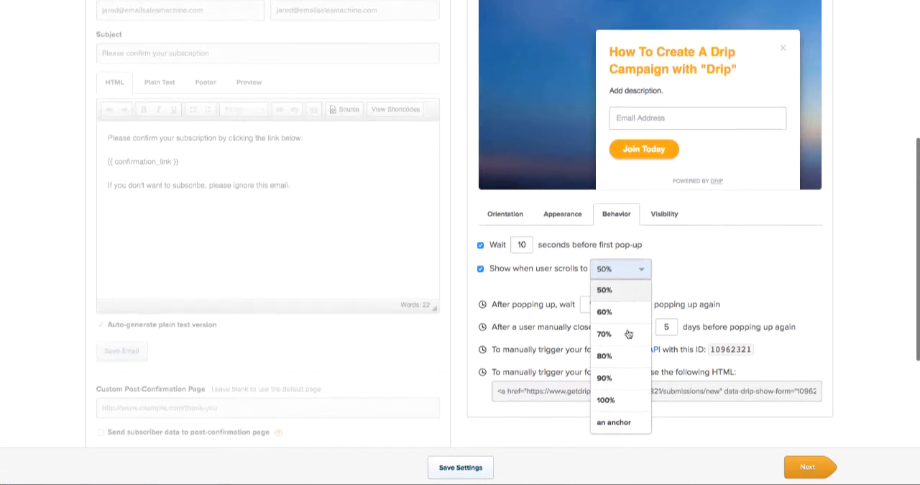
left_click(661, 270)
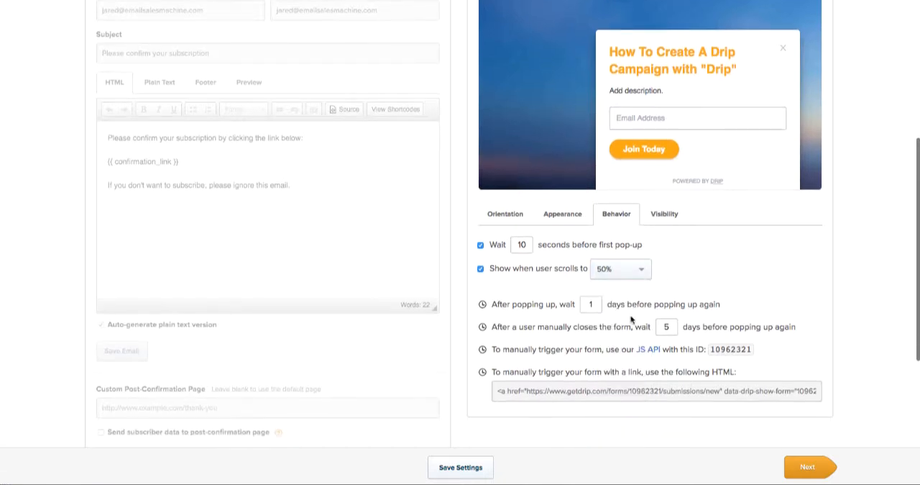
left_click(479, 268)
- Examine the widget's visibility options, the form's embed code and its hosted link, and return to the widget design
left_click(663, 215)
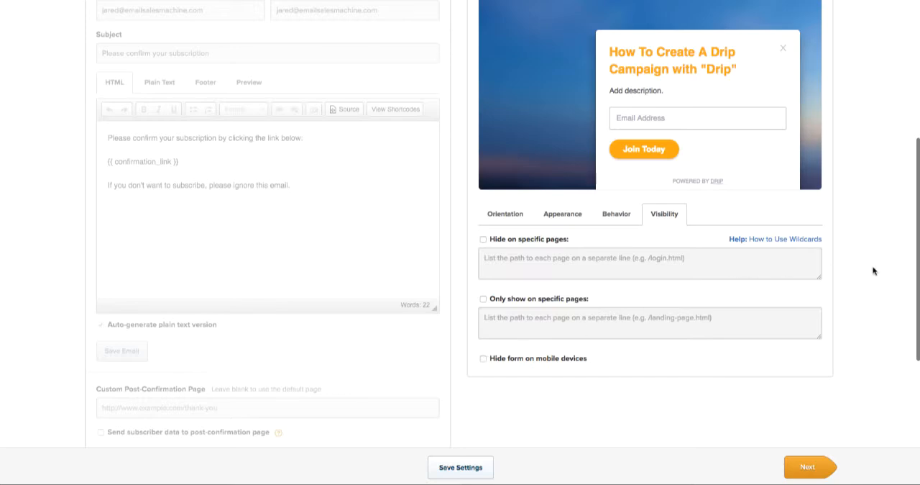
scroll(871, 267, "up", 3)
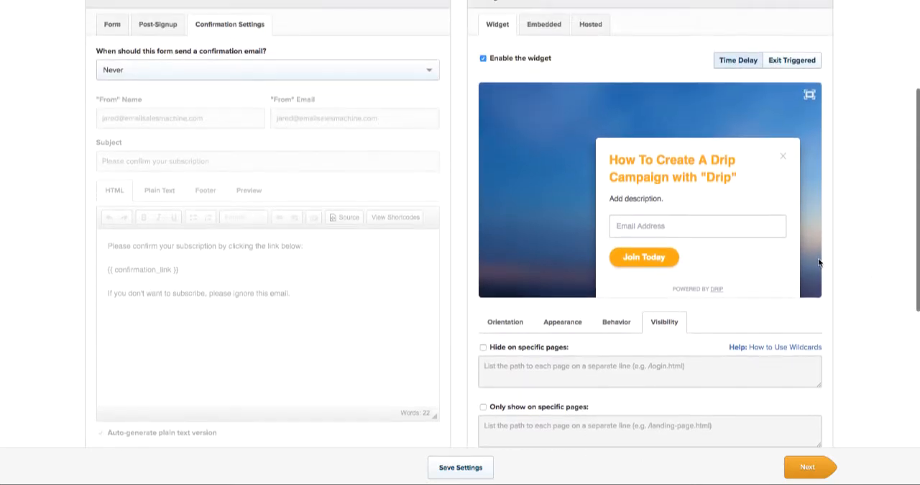
scroll(834, 257, "up", 3)
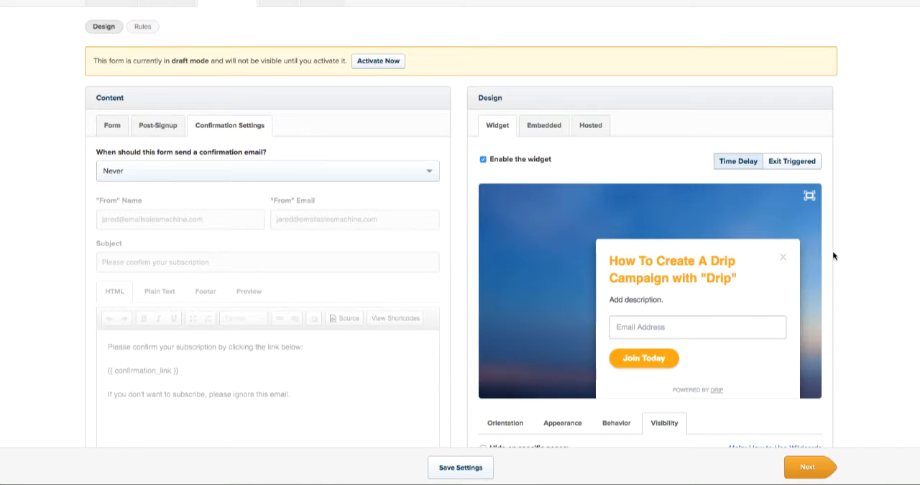
left_click(540, 124)
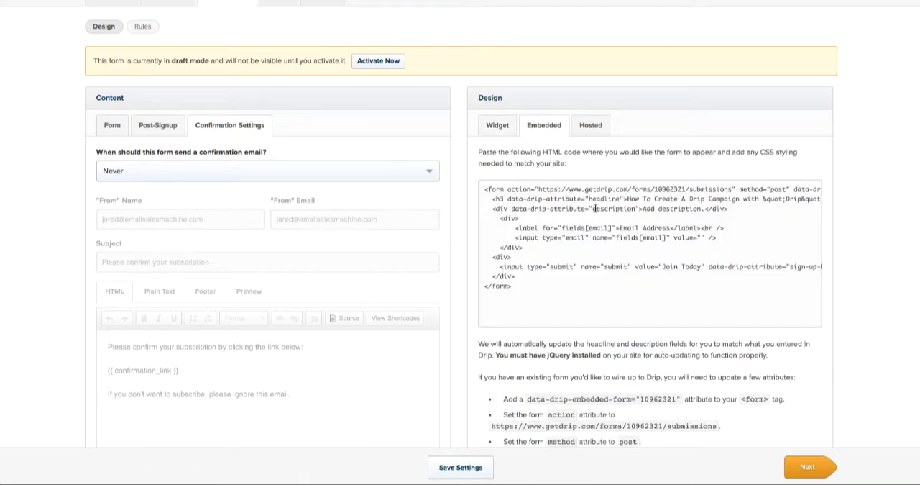
left_click(595, 126)
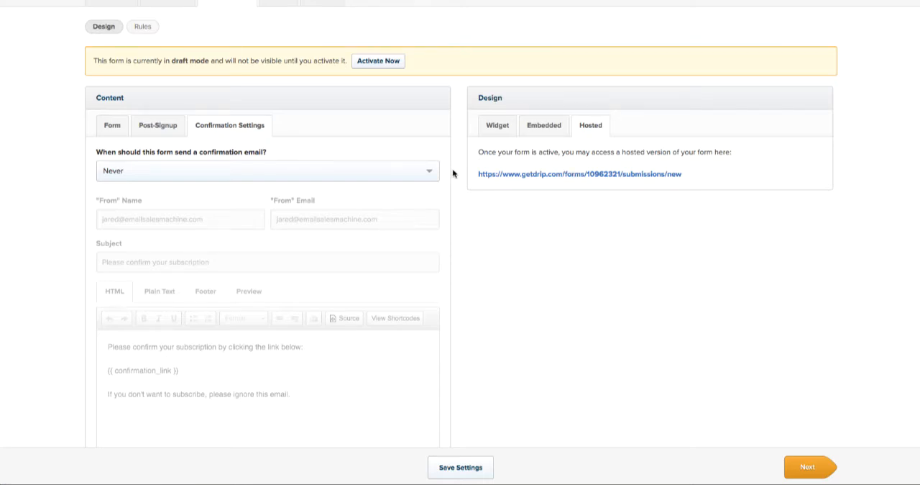
scroll(453, 173, "up", 1)
scroll(453, 174, "down", 3)
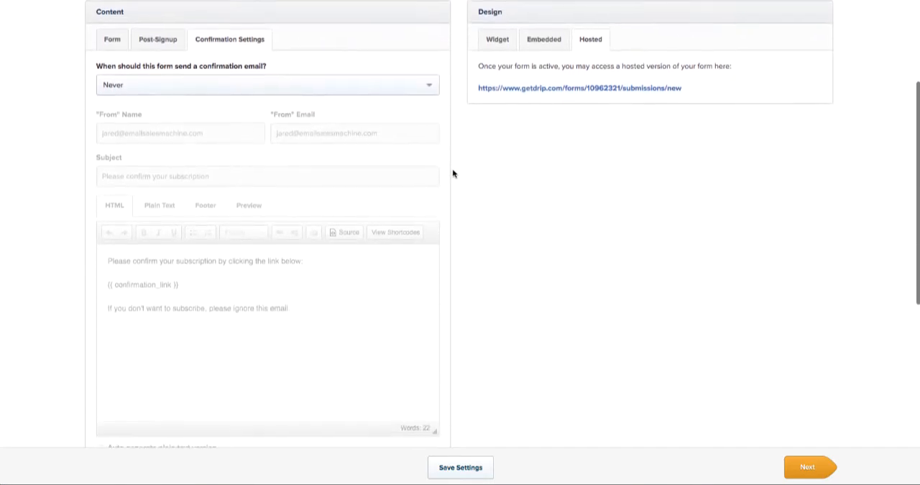
scroll(453, 173, "up", 3)
left_click(482, 147)
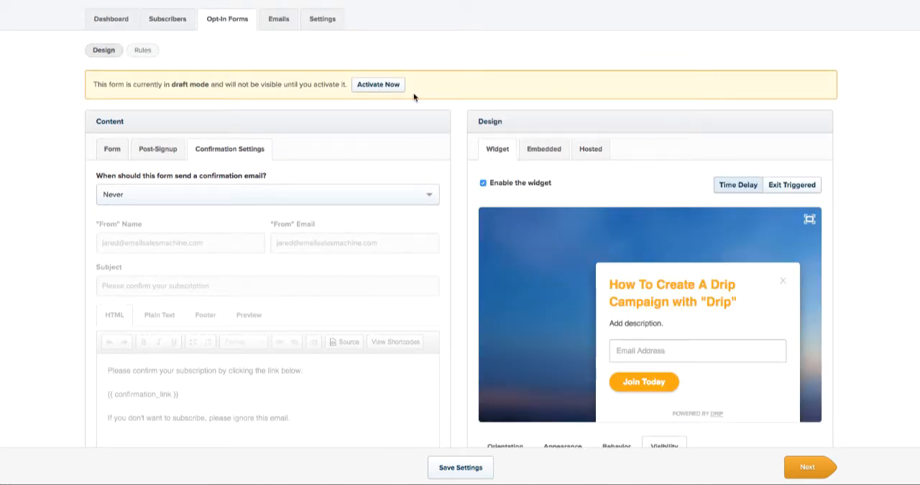
- Save the opt-in form settings and move on to the campaign's emails stage, checking the general settings beyond it
scroll(843, 349, "down", 5)
left_click(446, 469)
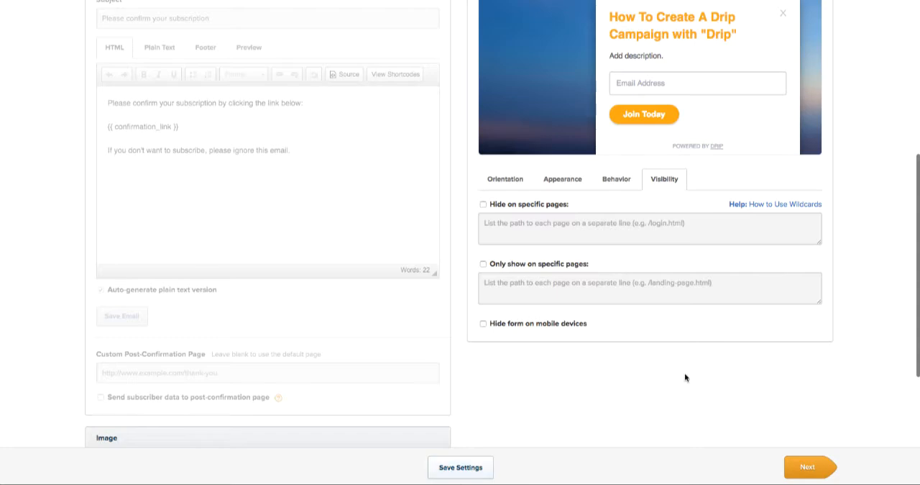
left_click(808, 466)
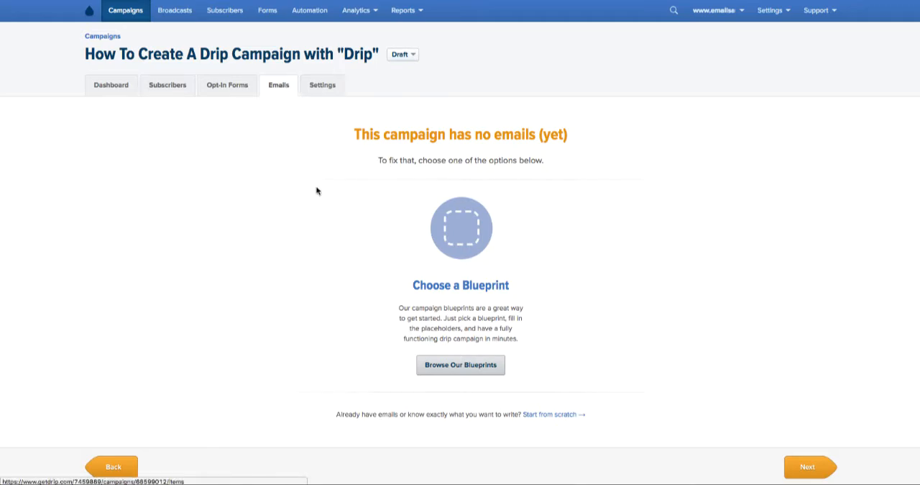
left_click(811, 468)
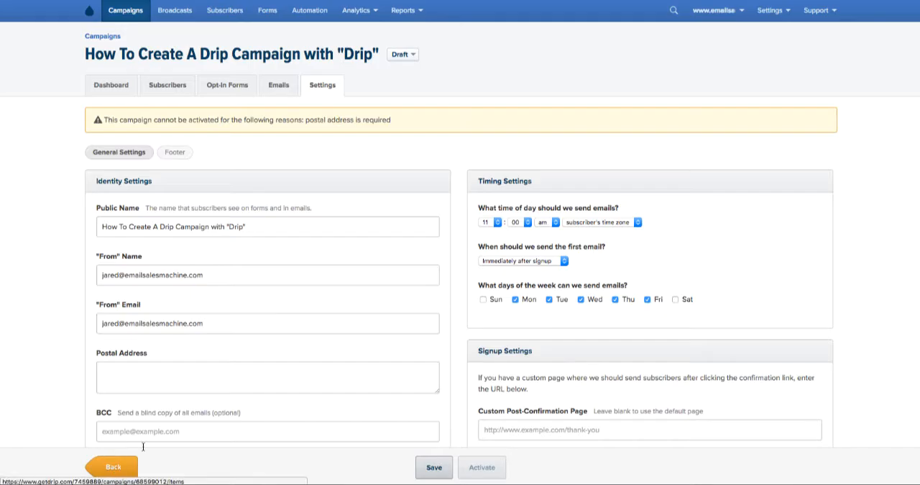
left_click(110, 465)
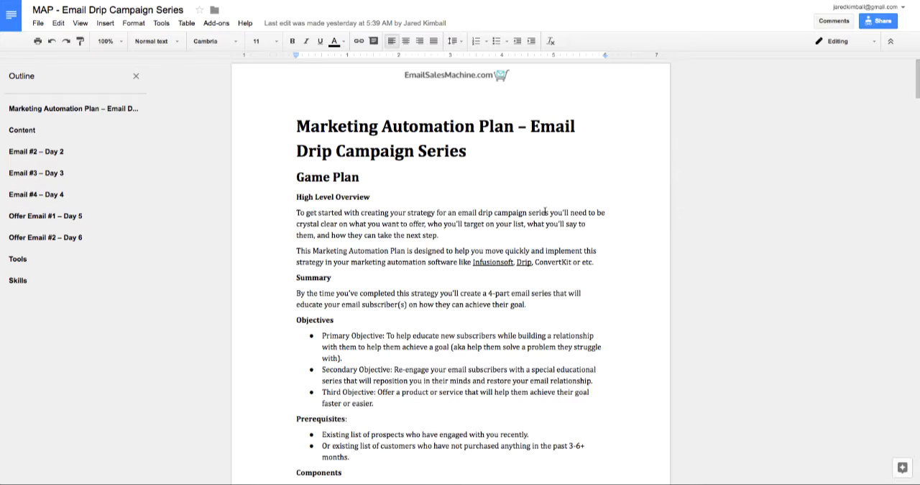
- Copy the Email #1 subject from the Google Docs plan into the new Drip email's subject, and remove "[first name]" from it
scroll(530, 216, "down", 3)
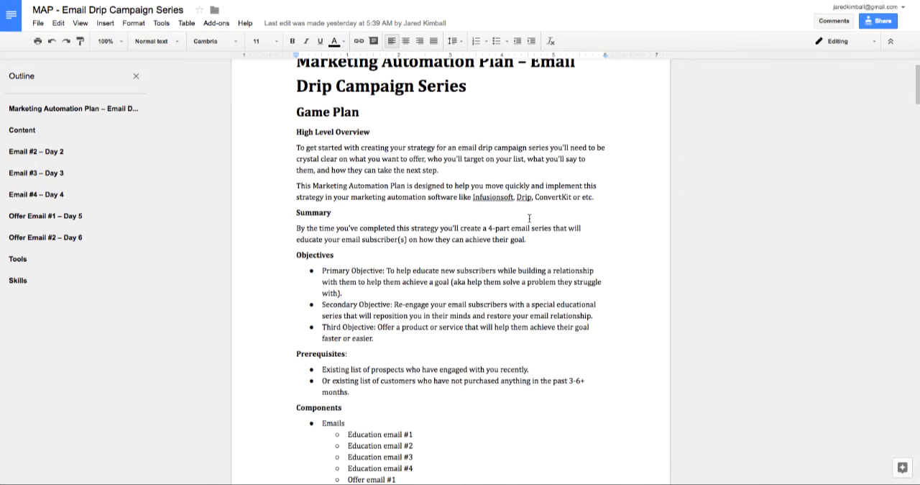
scroll(530, 217, "down", 10)
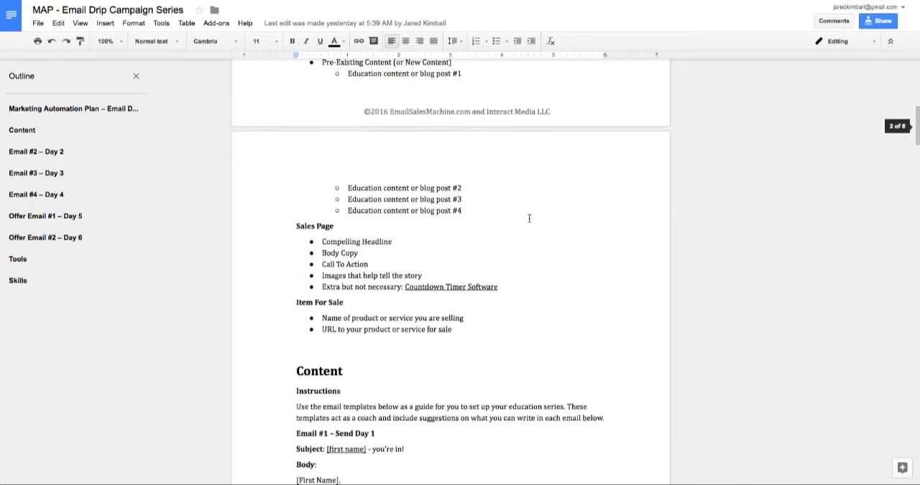
scroll(529, 218, "down", 5)
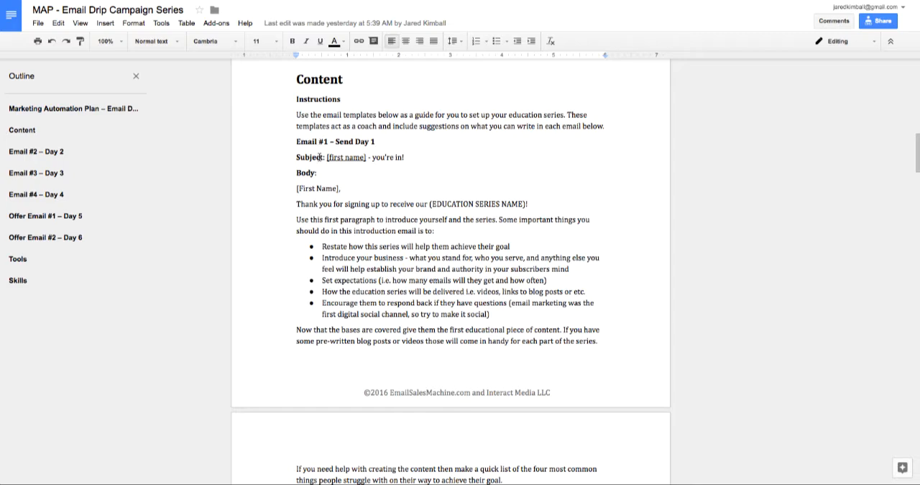
left_click_drag(328, 157, 405, 157)
key("ctrl+c")
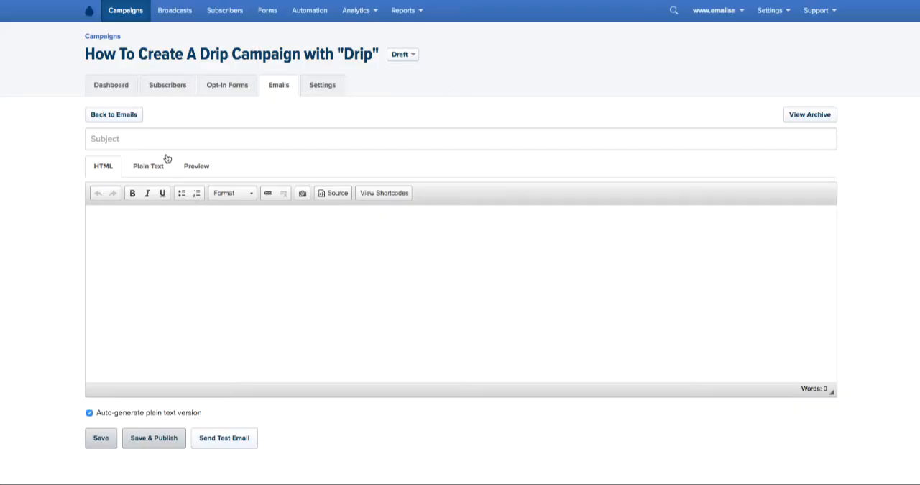
left_click(118, 143)
key("ctrl+v")
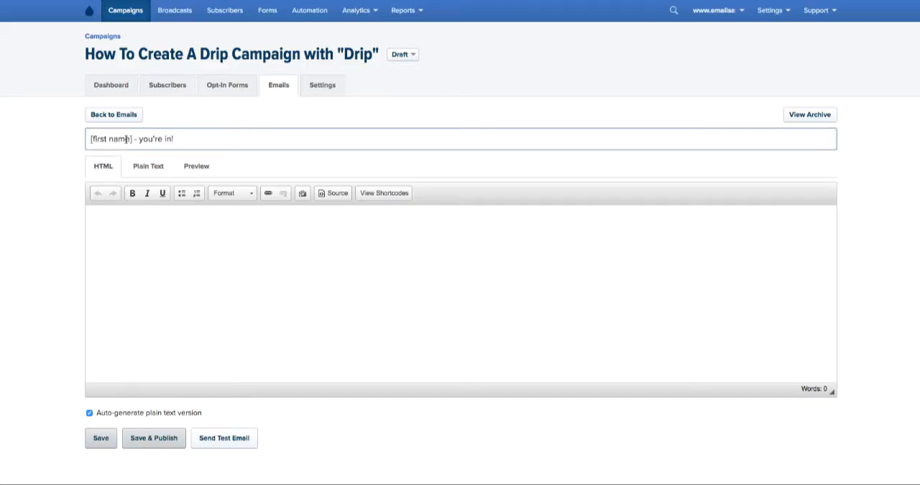
left_click_drag(132, 139, 88, 139)
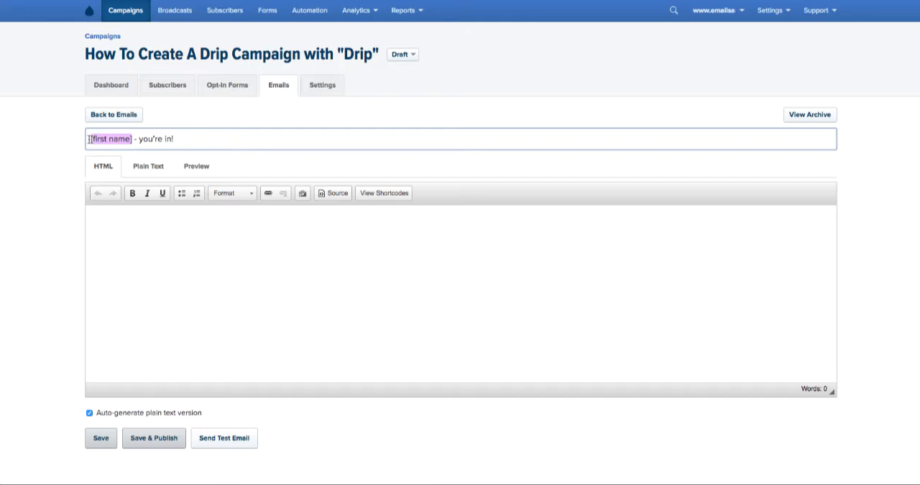
key("BackSpace")
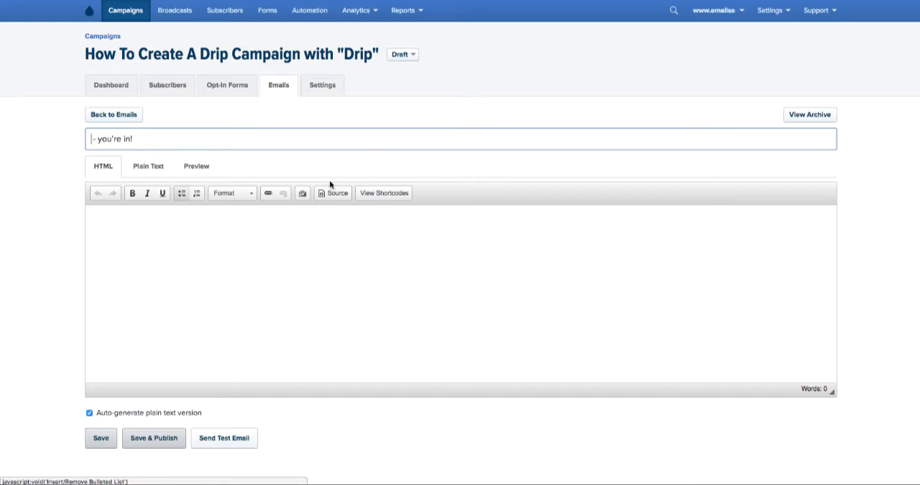
- Copy the Email #1 body, from "Thank you for signing up" through the website sign-off, from the Google Docs plan into the Drip email's body
key("ctrl+Tab")
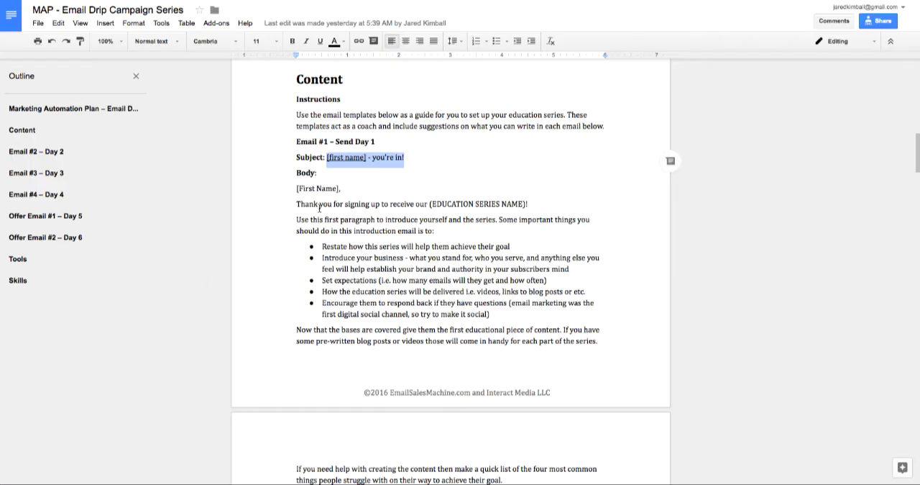
left_click_drag(296, 204, 407, 244)
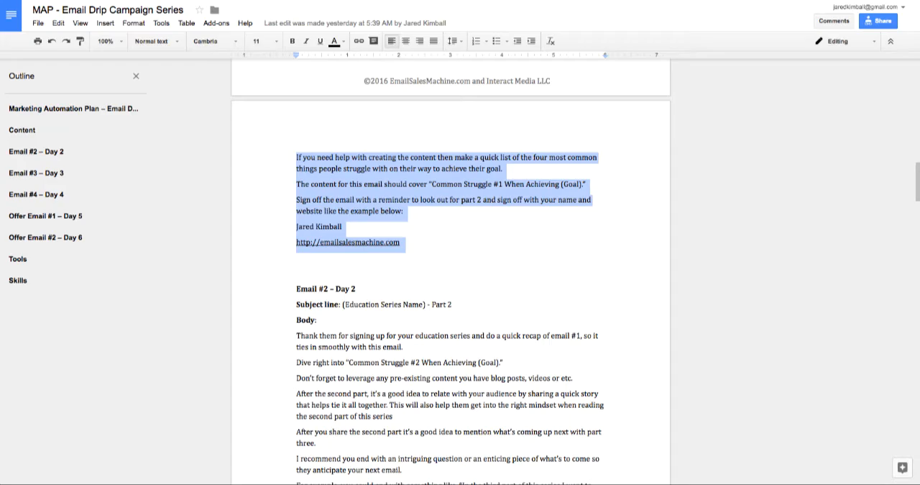
key("ctrl+Tab")
left_click(123, 250)
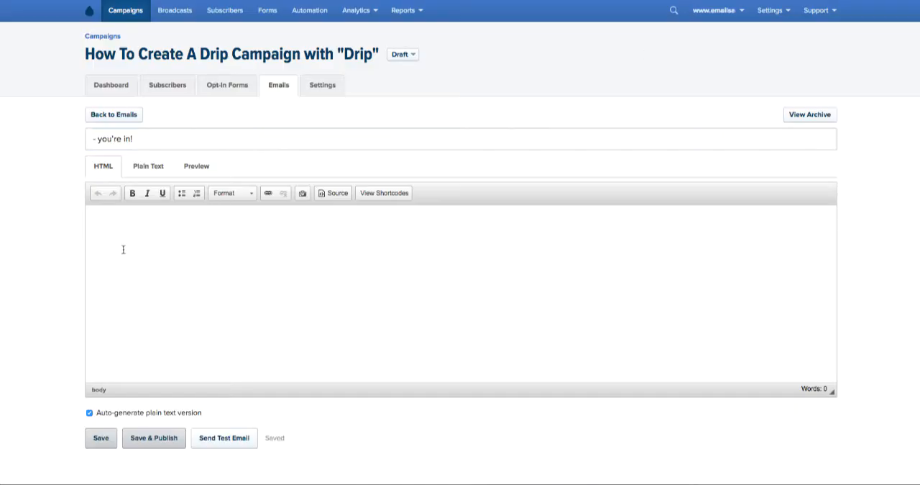
key("ctrl+v")
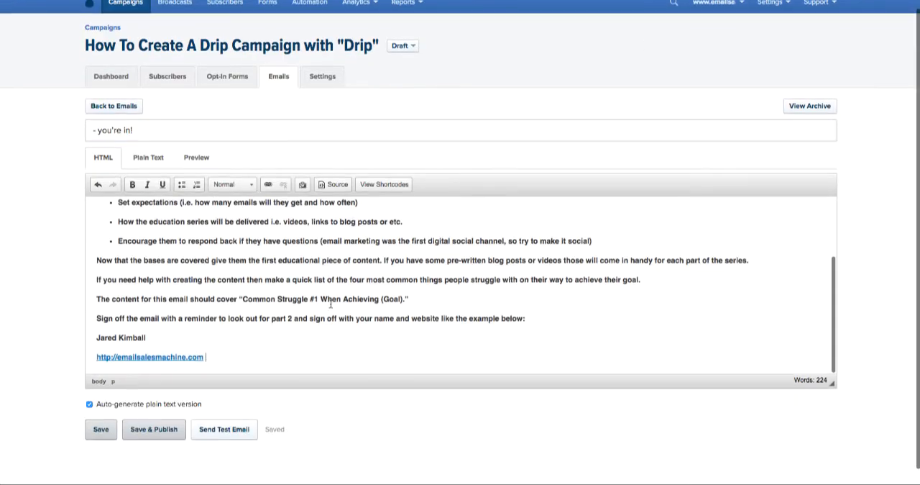
scroll(331, 303, "down", 1)
scroll(330, 303, "up", 3)
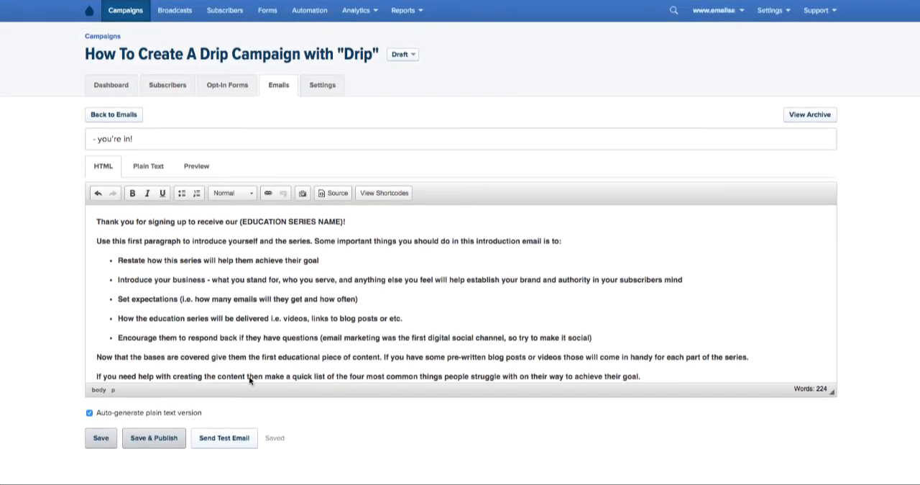
- Save and publish the "- you're in!" email, and return to the campaign's email list
left_click(100, 439)
left_click(153, 440)
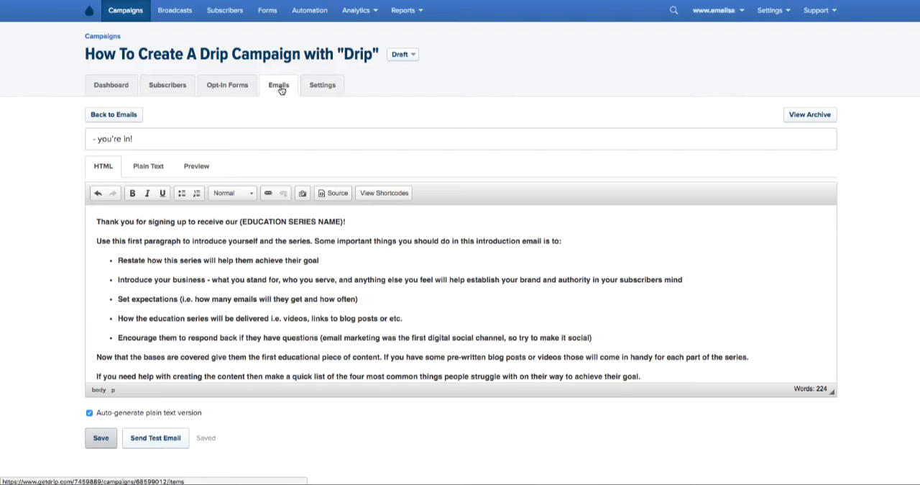
left_click(104, 115)
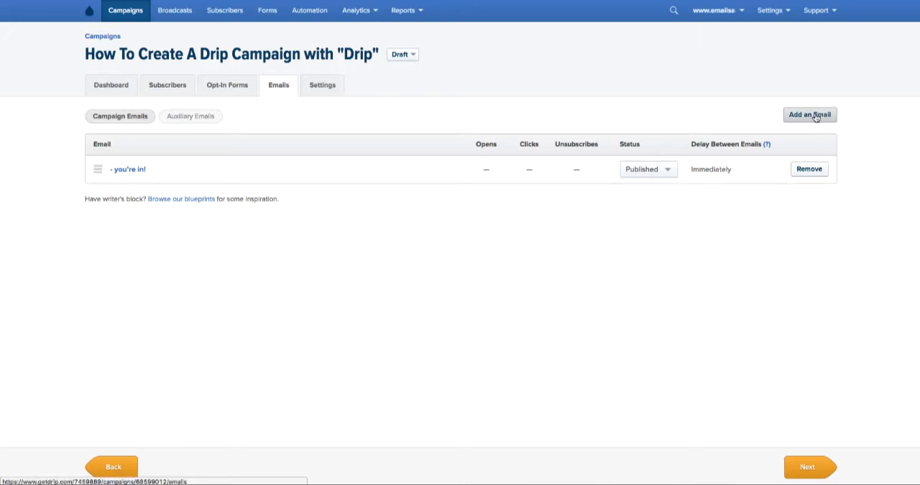
- Add another campaign email and copy the Email #2 subject, "(Education Series Name) - Part 2", from the Google Docs plan into its subject
mouse_move(727, 170)
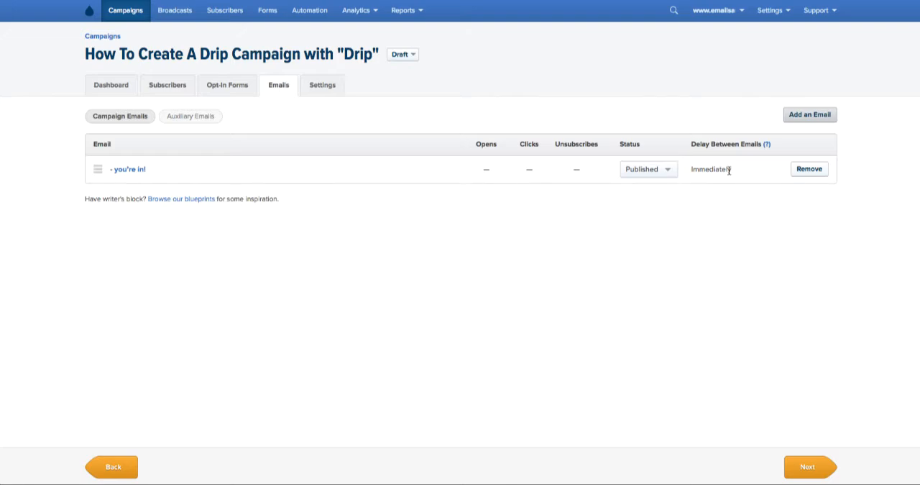
left_click(823, 116)
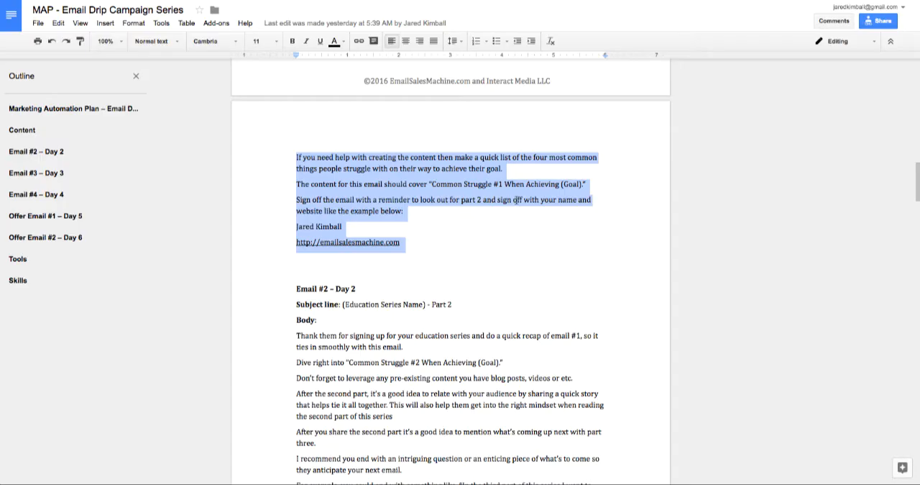
scroll(515, 201, "down", 3)
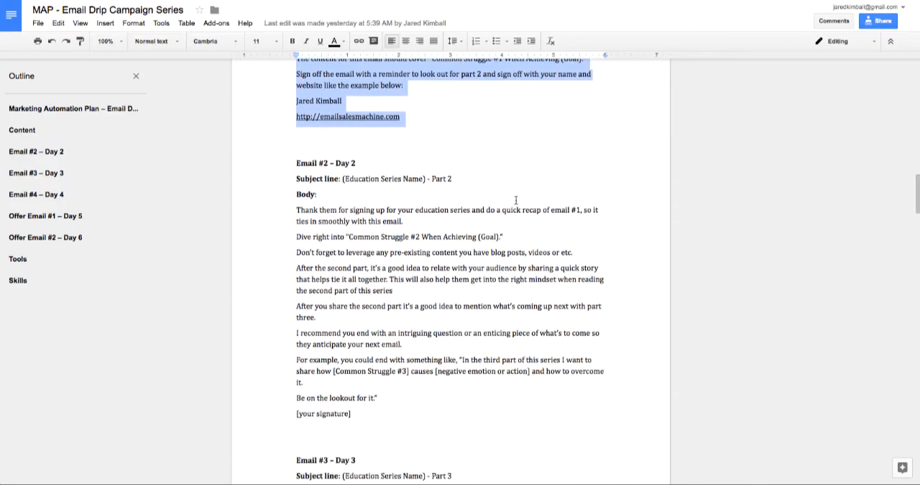
left_click_drag(342, 160, 453, 159)
key("ctrl+c")
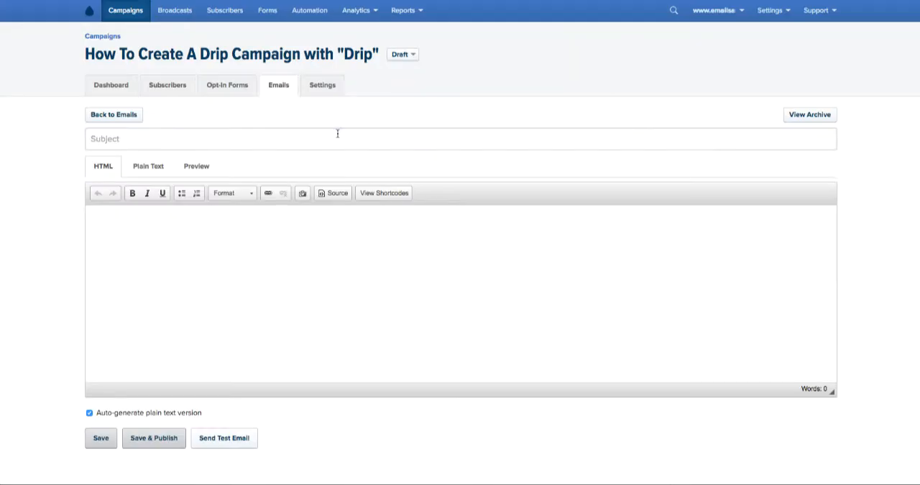
left_click(338, 133)
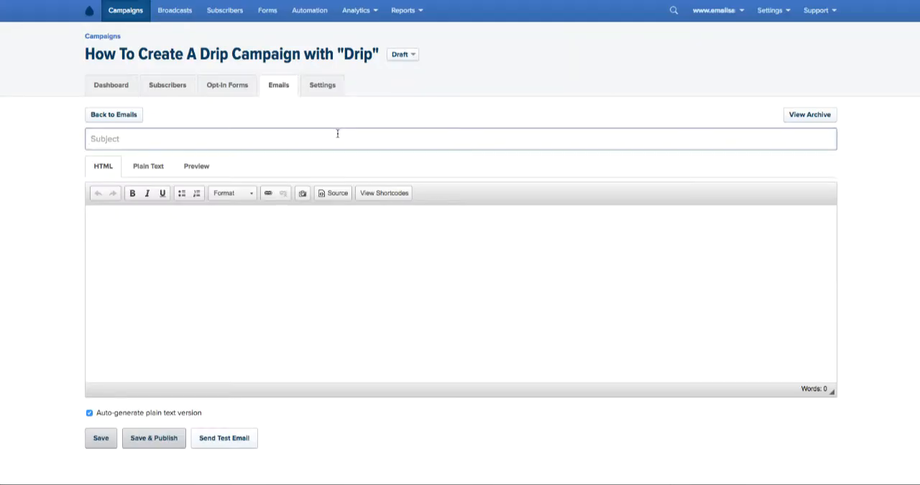
key("ctrl+v")
- Copy the Email #2 body, from "Thank them for signing up" through "[your signature]", from the plan into the Drip email, and save and publish it
left_click(247, 231)
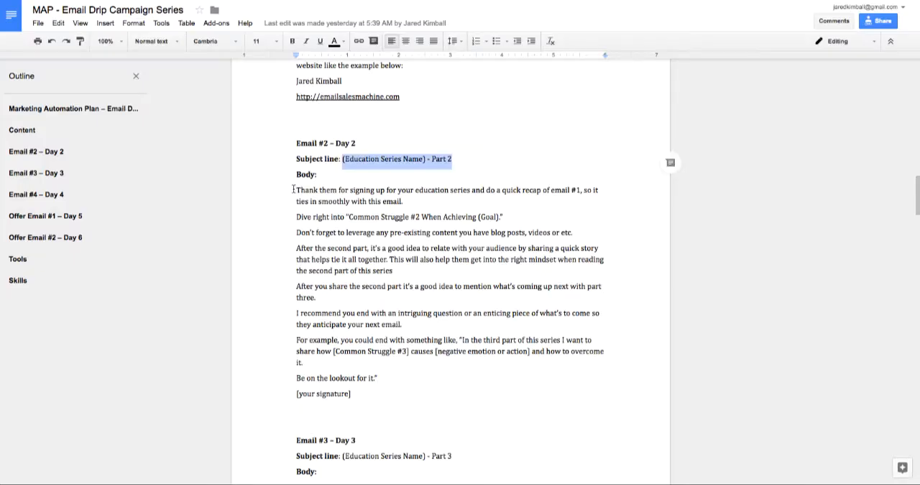
mouse_move(293, 189)
left_mouse_down()
mouse_move(308, 325)
mouse_move(366, 396)
left_mouse_up()
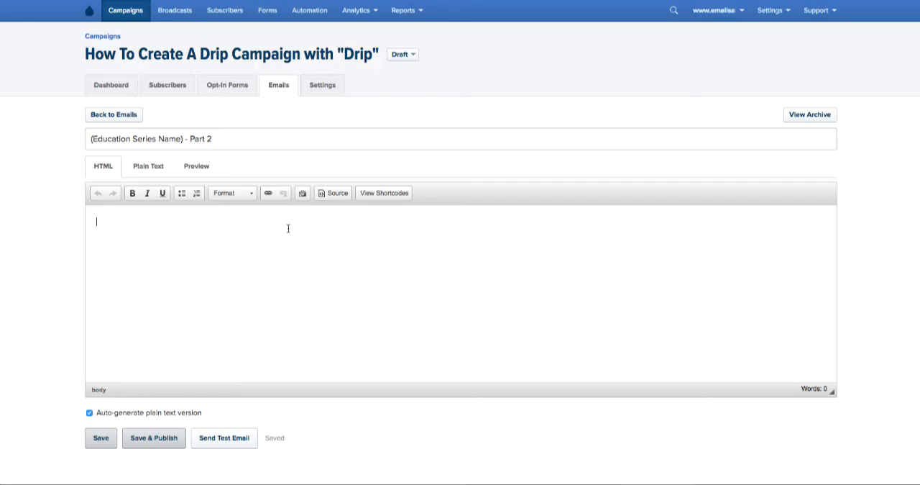
type("Thank them for signing up for your education series and do a quick recap of email #1, so it ties in smoothly with this email. Dive right into \"Common Struggle #2 When Achieving (Goal).\" Don’t forget to leverage any pre-existing content you have blog posts, videos or etc. After the second part, it’s a good idea to relate with your audience by sharing a quick story that helps tie it all together. This will also help them get into the right mindset when reading the second part of this series After you share the second part it’s a good idea to mention what’s coming up next with part three. I recommend you end with an intriguing question or an enticing piece of what’s to come so they anticipate your next email. For example, you could end with something like, \"In the third part of this series I want to share how [Common Struggle #3] causes [negative emotion or action] and how to overcome it. Be on the lookout for it.\" [your signature]")
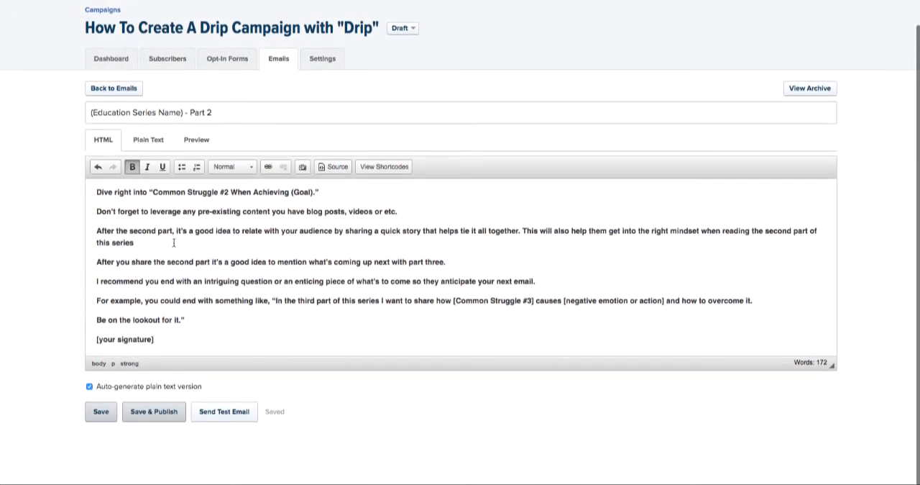
left_click(154, 411)
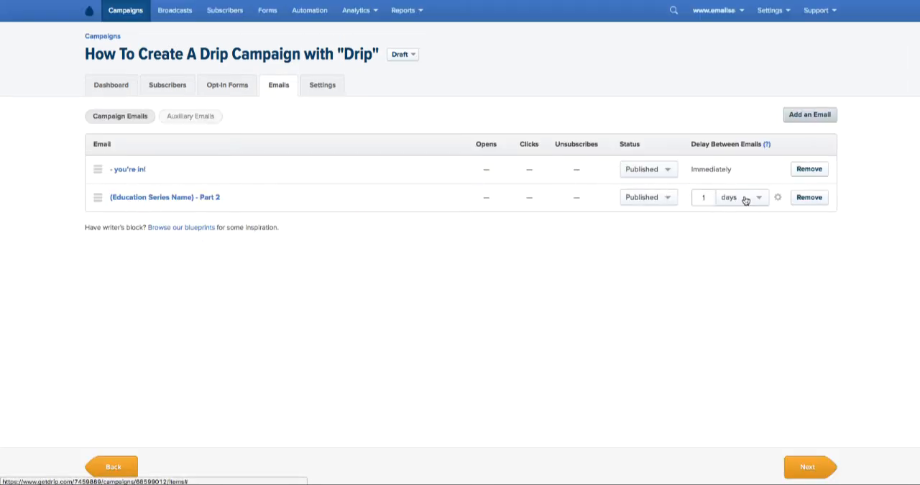
- Try to clear the number of days in the delay before the "(Education Series Name) - Part 2" email
left_click(703, 197)
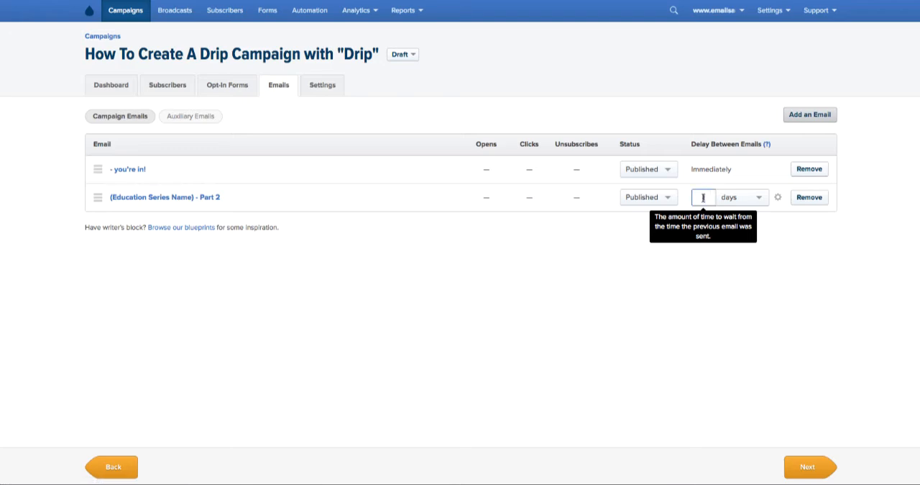
key("BackSpace")
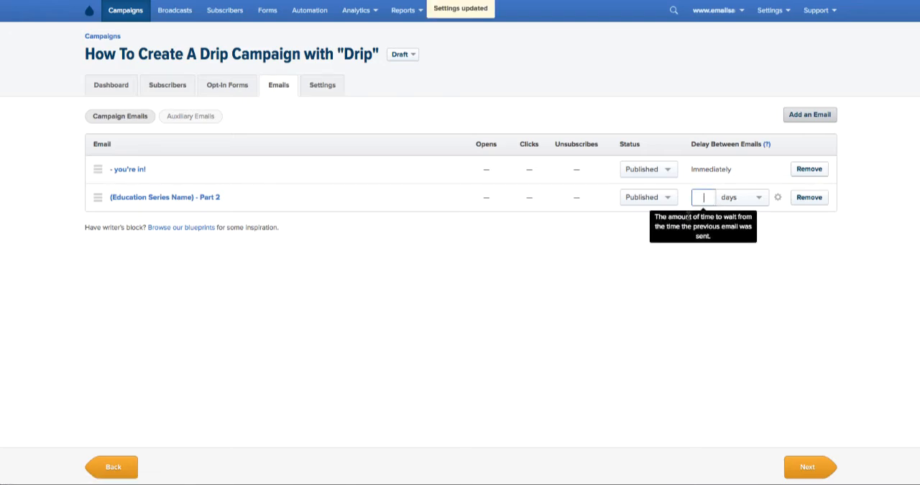
left_click(640, 242)
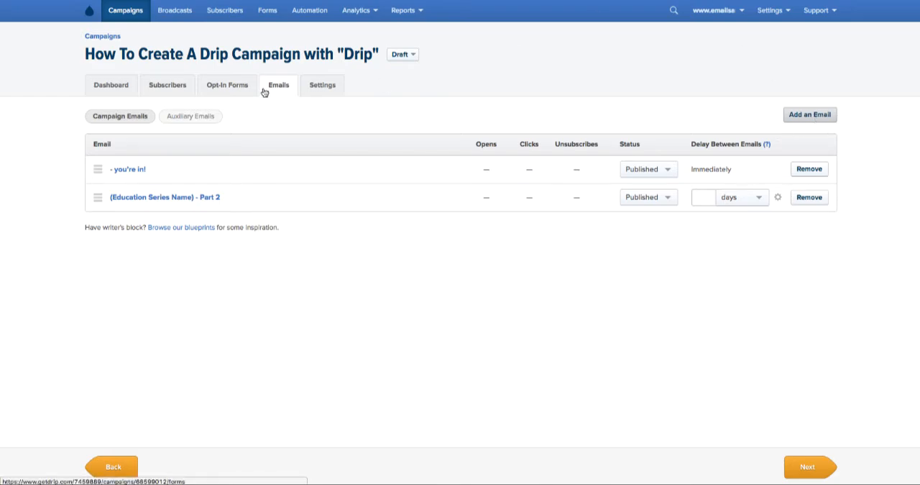
- Check the campaign's subscribers and opt-in form design, and return to its emails
left_click(171, 88)
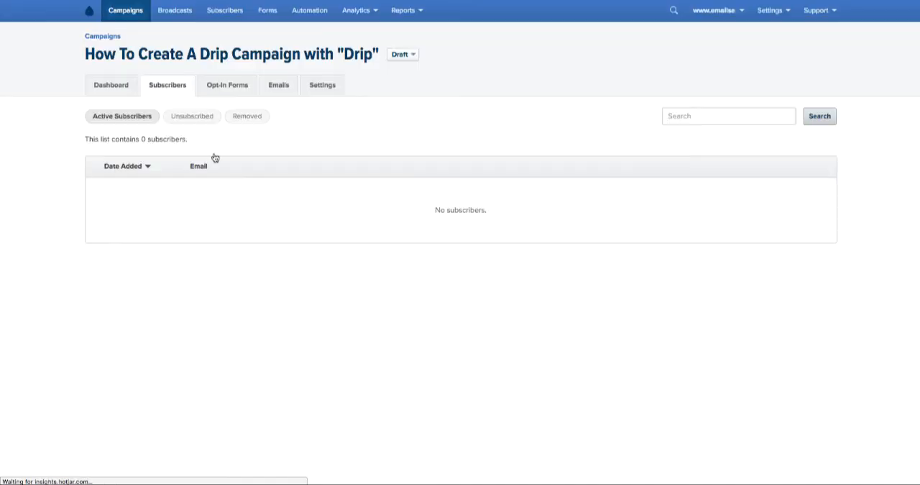
left_click(219, 88)
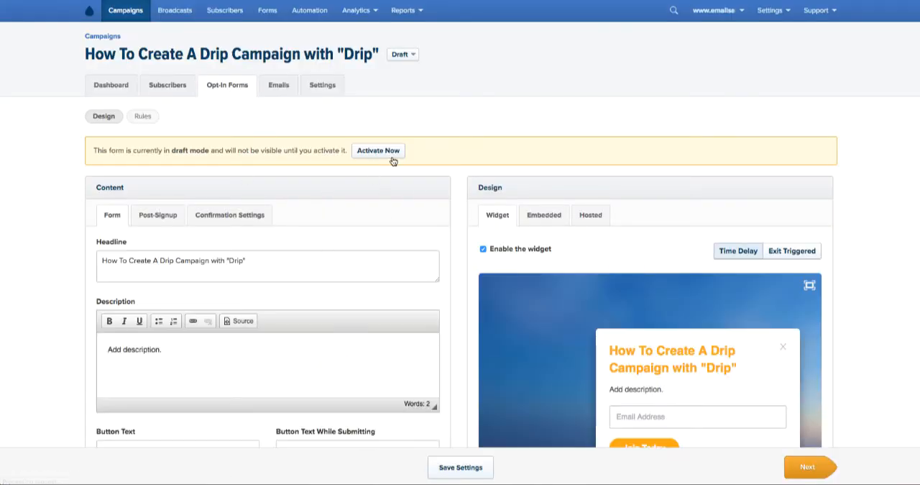
left_click(280, 89)
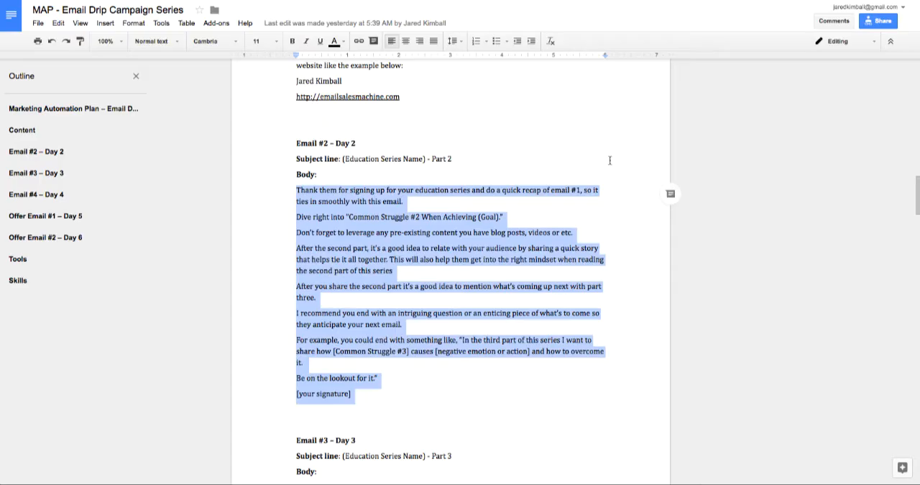
- Review the remaining emails in the Google Docs plan, from Email #3 through the offer email for Day 5
scroll(552, 190, "down", 1)
scroll(552, 195, "down", 3)
left_click(544, 234)
scroll(551, 234, "down", 2)
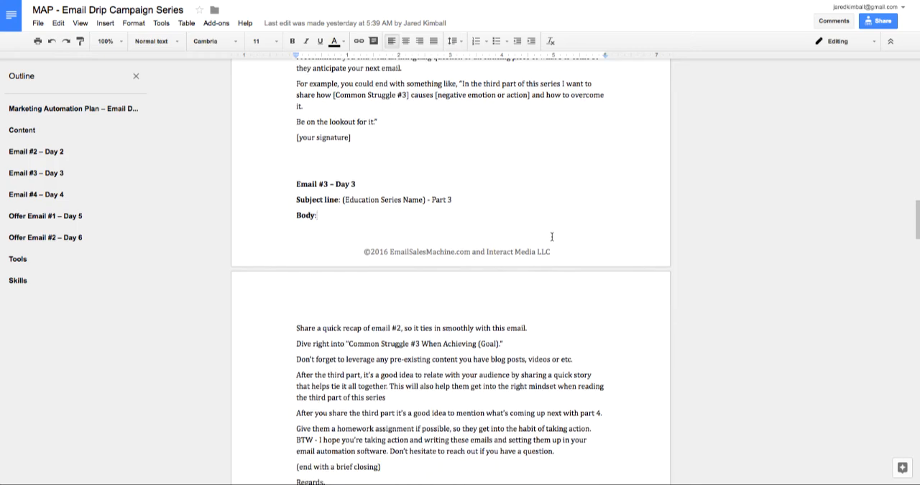
scroll(552, 236, "down", 8)
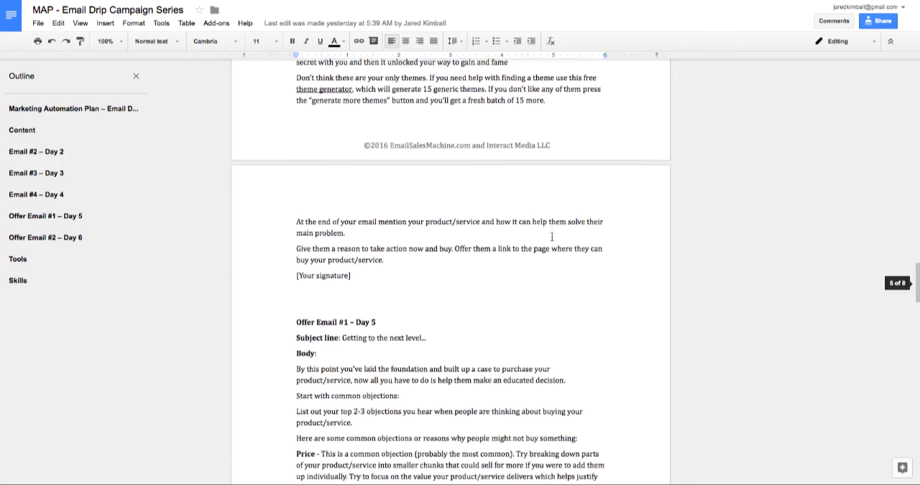
scroll(355, 235, "down", 1)
left_click_drag(298, 211, 382, 211)
left_click(414, 229)
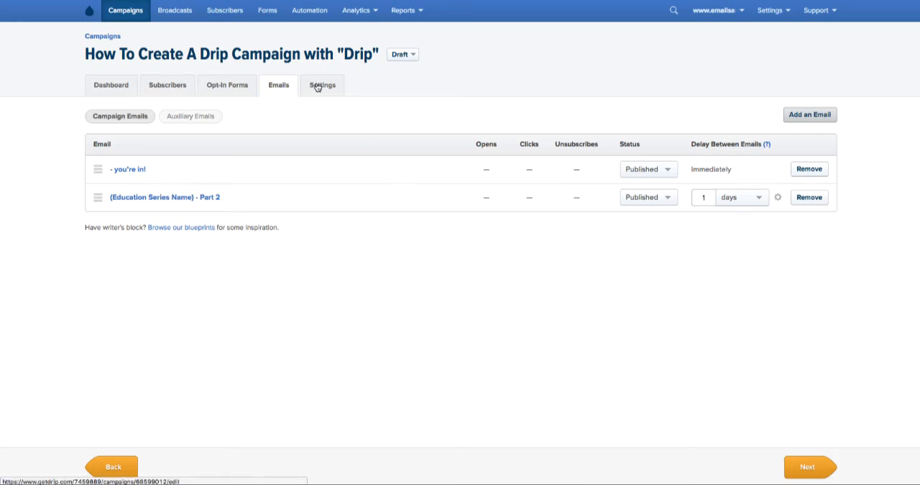
- Open the Drip campaign's settings and examine the time zone options for the daily send time, keeping the subscriber's time zone
left_click(349, 85)
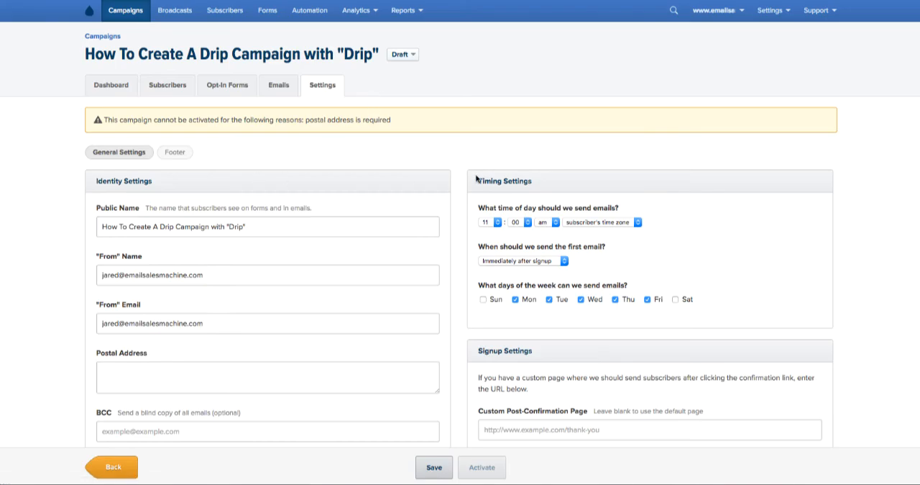
scroll(473, 180, "down", 1)
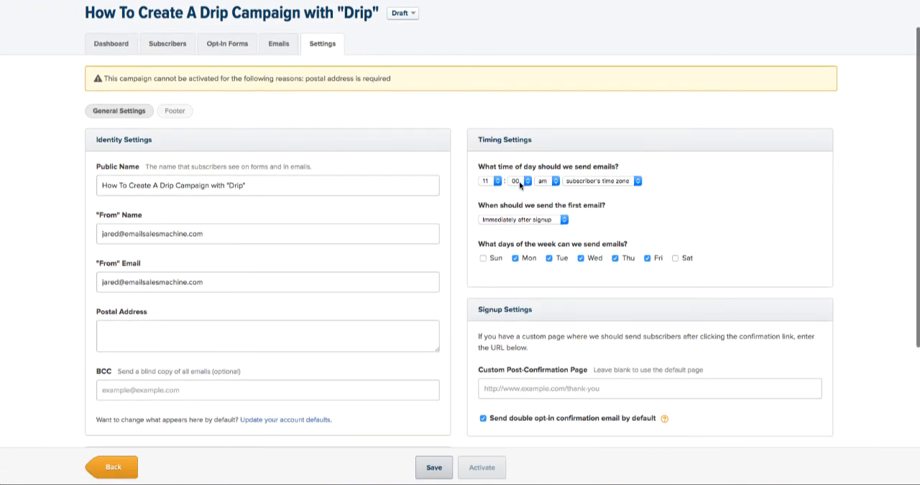
left_click(614, 183)
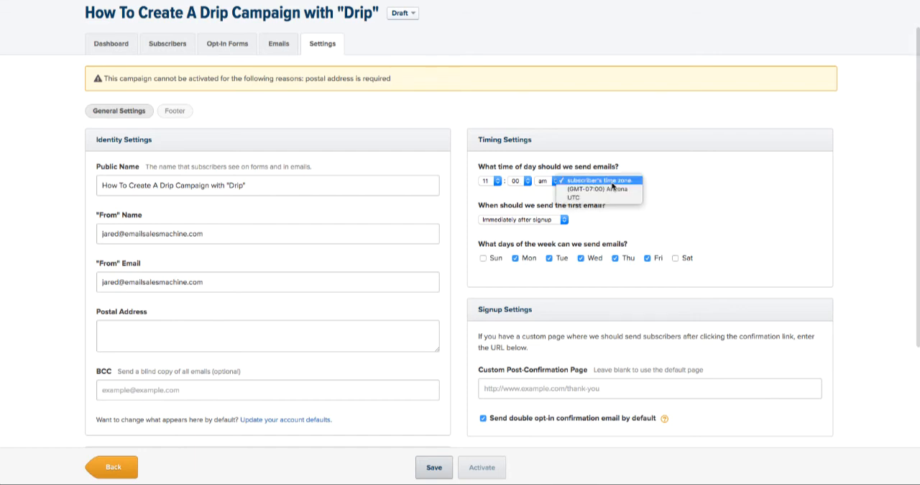
left_click(634, 186)
left_click(597, 180)
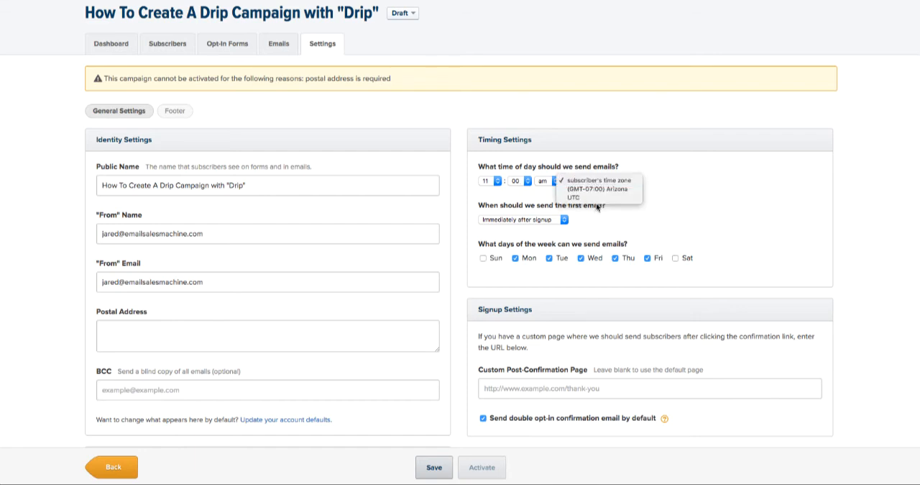
left_click(686, 181)
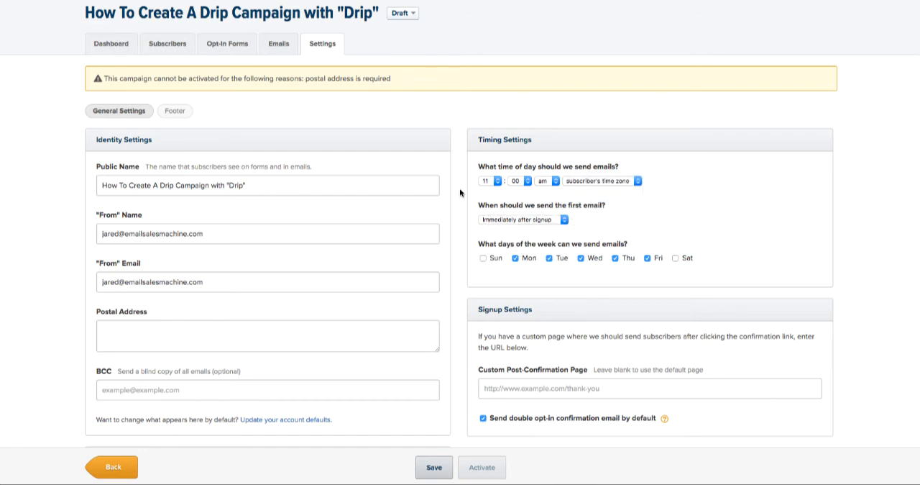
- Review the rest of the campaign's general settings, including identity, signup, notification, copy and delete options
scroll(458, 193, "down", 1)
scroll(458, 193, "down", 2)
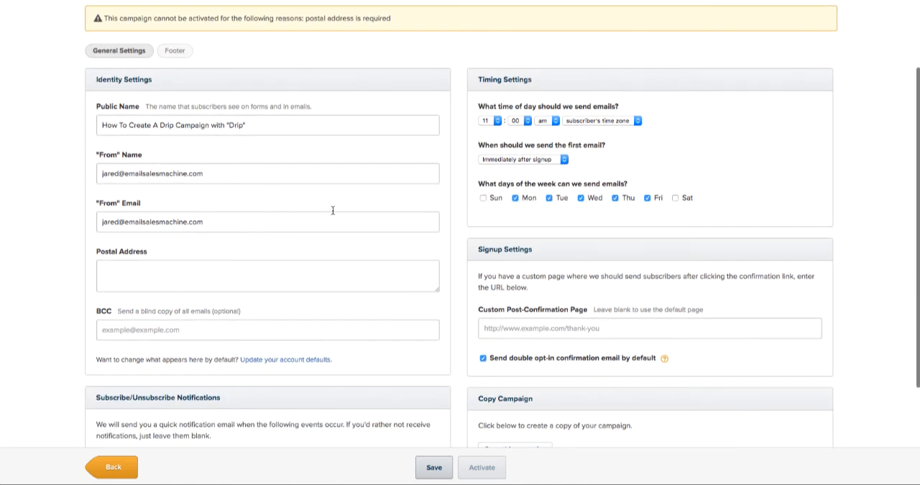
scroll(462, 212, "down", 2)
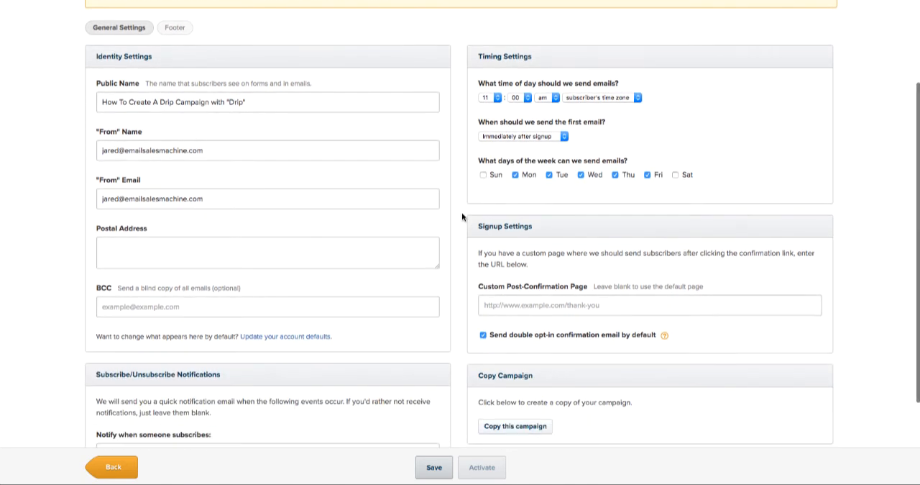
scroll(461, 212, "down", 1)
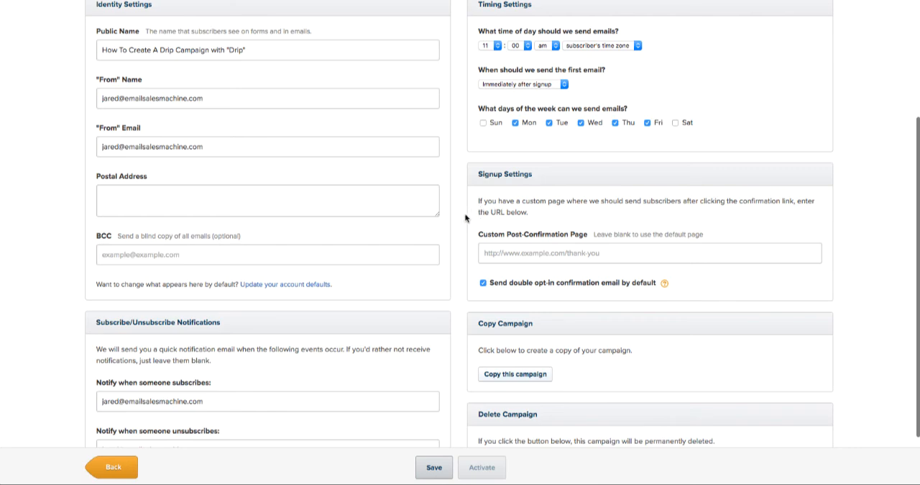
scroll(463, 215, "down", 2)
scroll(463, 214, "down", 1)
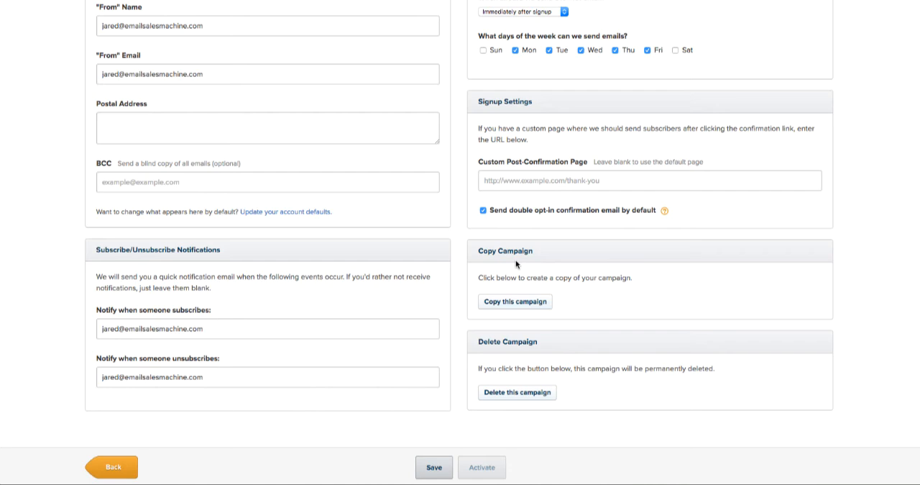
scroll(457, 273, "up", 3)
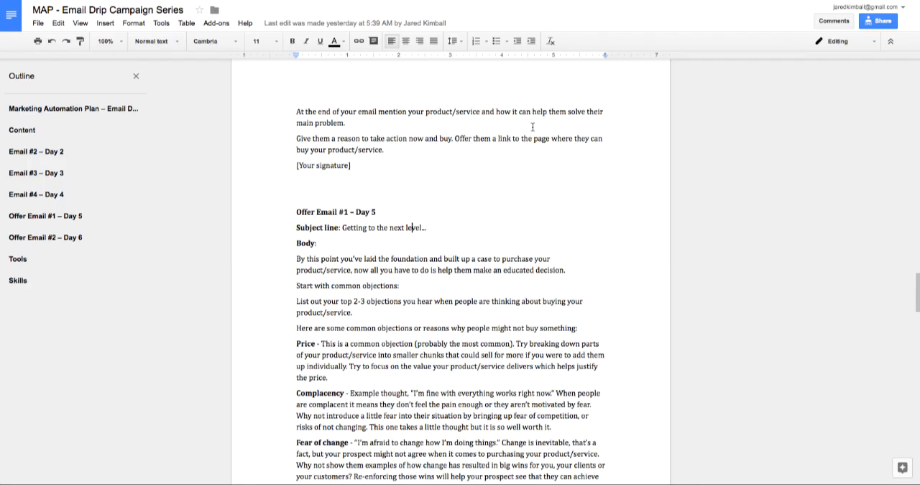
- Review Offer Email #2 and the Tools and Skills sections of the Google Docs marketing plan
scroll(533, 127, "down", 15)
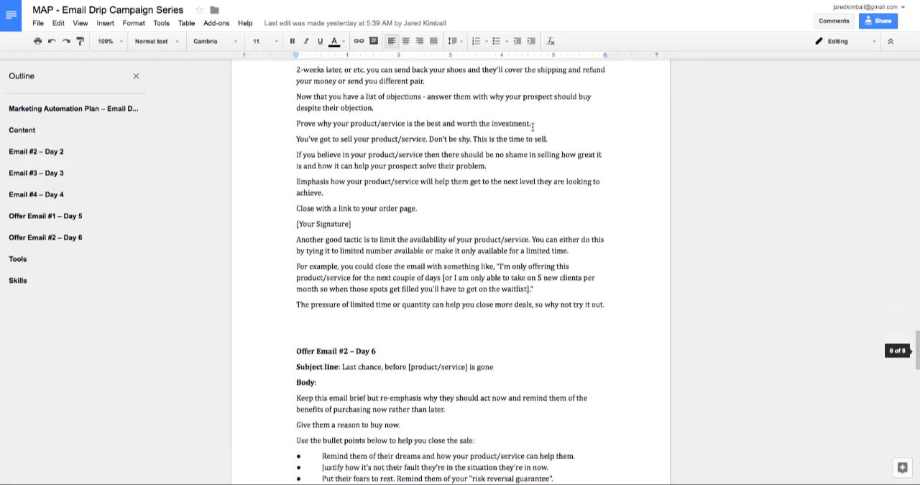
scroll(533, 126, "down", 8)
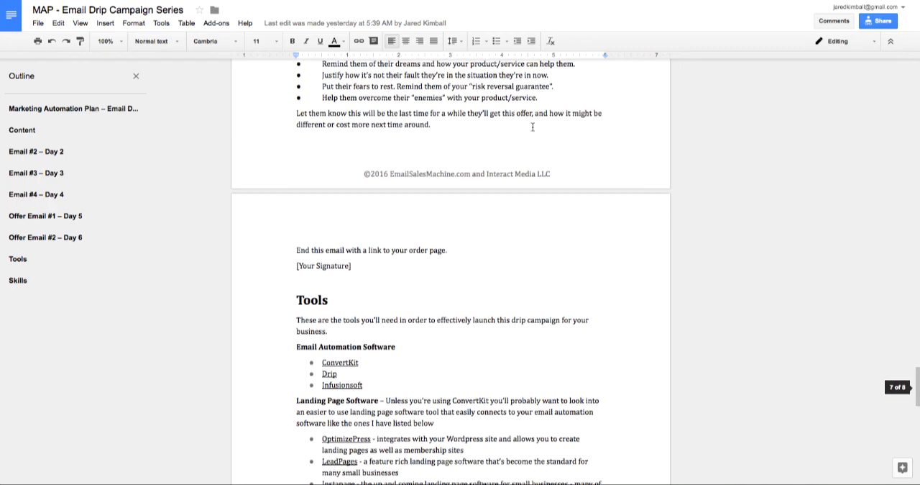
scroll(533, 127, "up", 5)
scroll(512, 142, "down", 3)
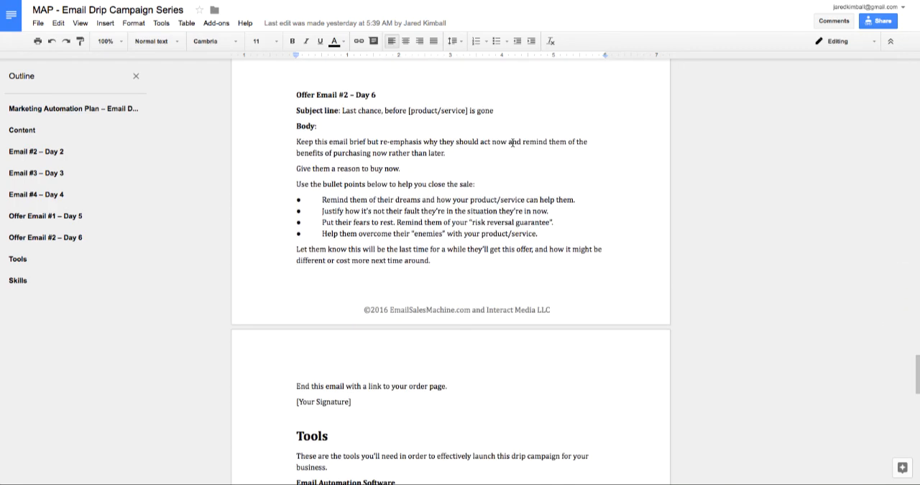
scroll(513, 142, "down", 5)
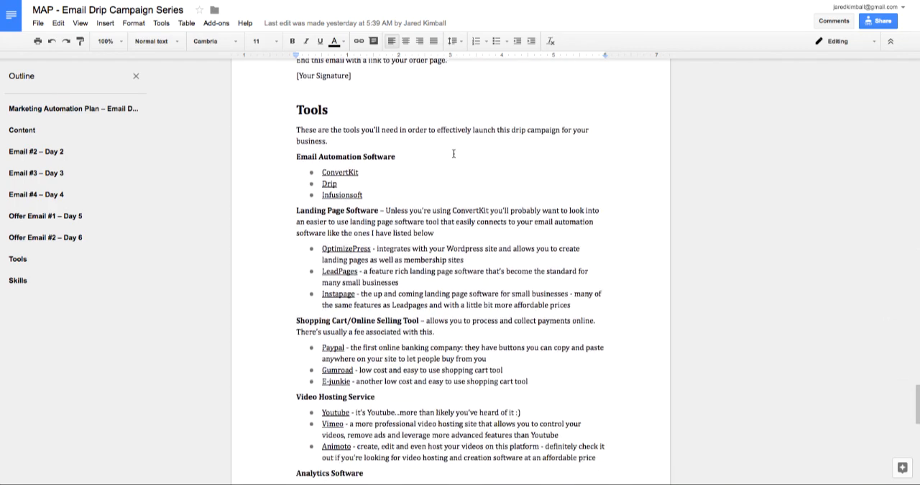
scroll(453, 154, "down", 2)
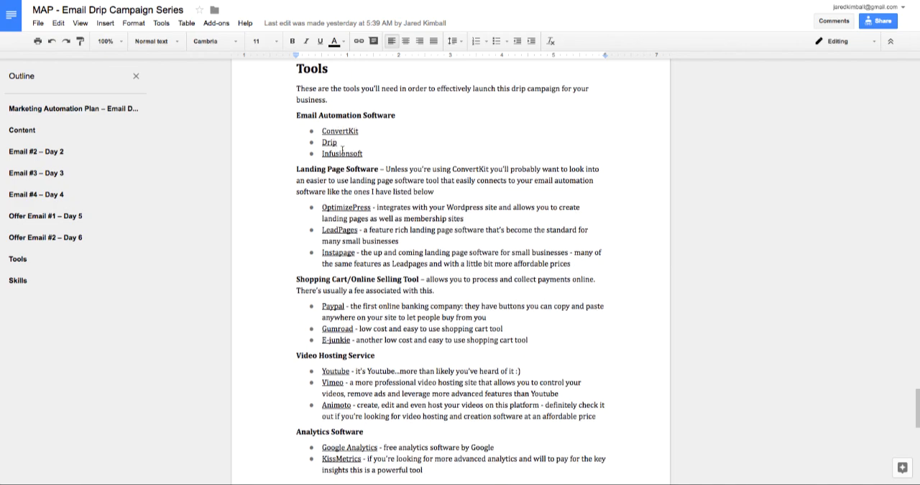
scroll(354, 151, "down", 3)
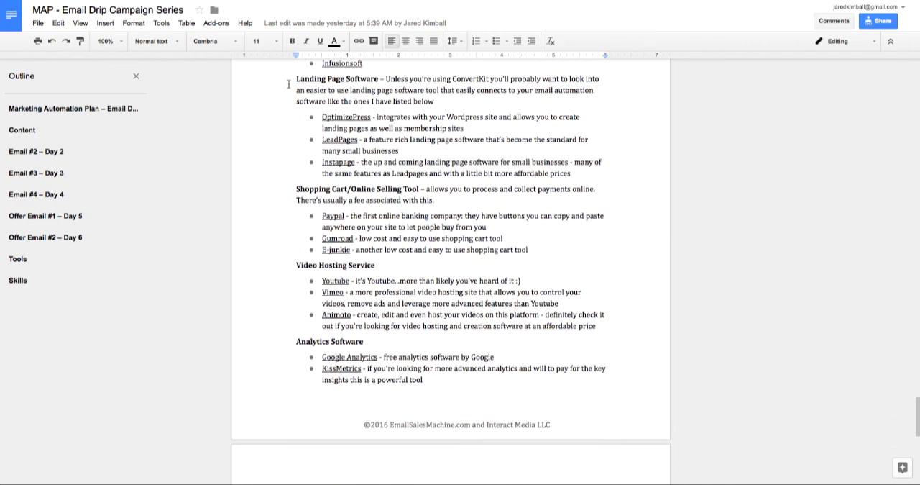
scroll(510, 199, "down", 2)
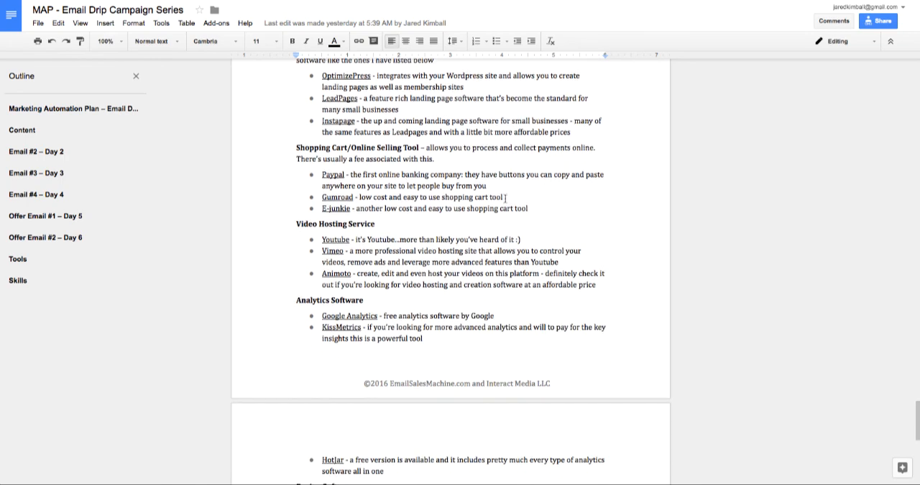
scroll(501, 205, "down", 4)
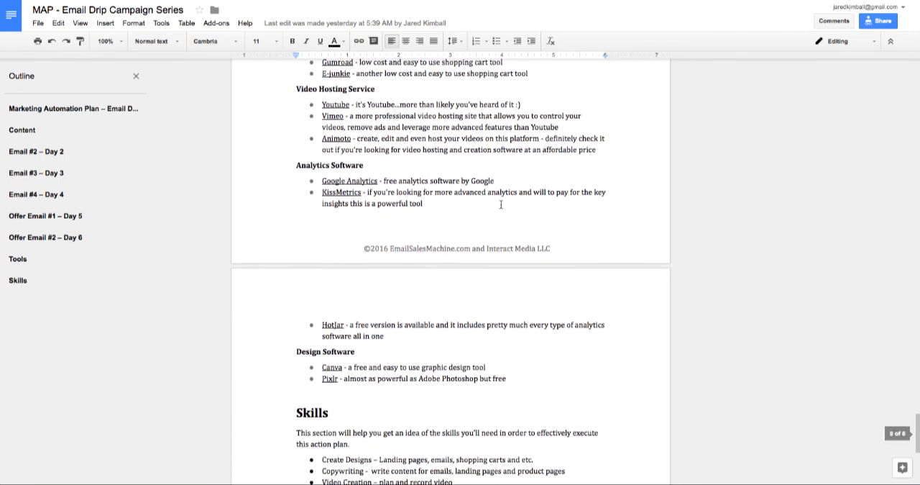
scroll(501, 204, "down", 4)
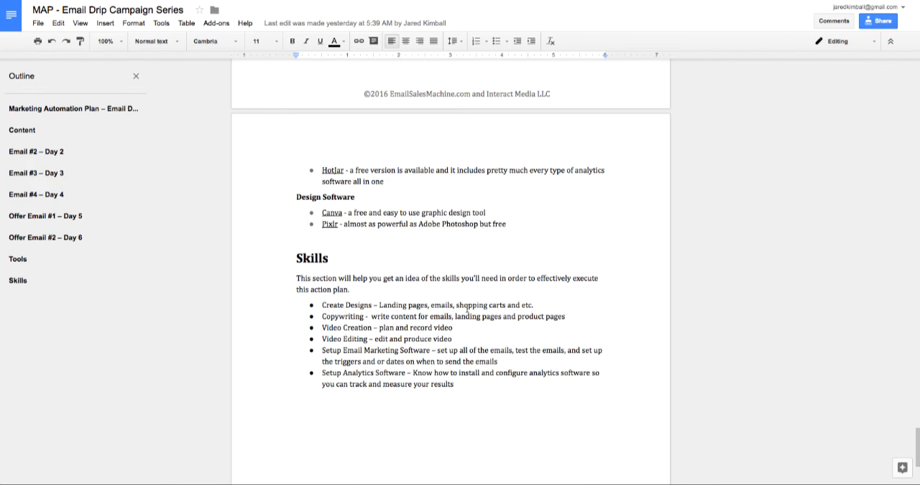
- Return to the start of the marketing plan and look over its overview, objectives, prerequisites and components
scroll(469, 309, "up", 20)
scroll(477, 307, "up", 20)
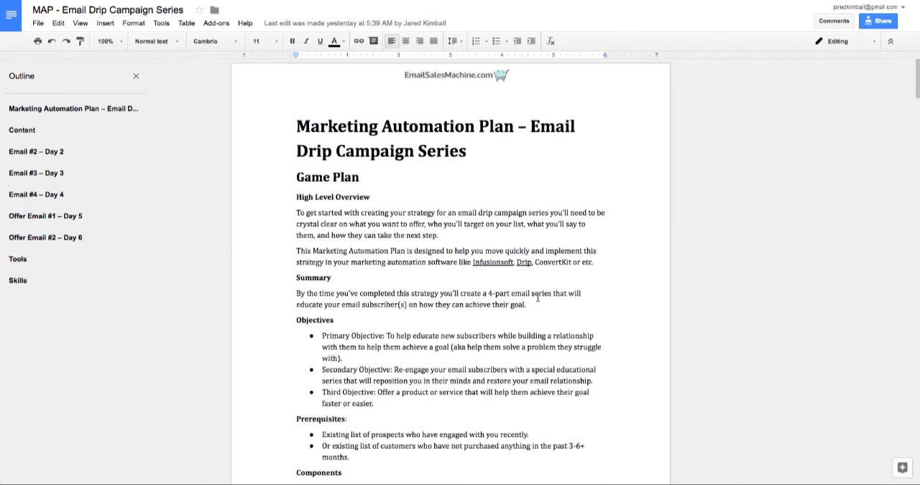
scroll(613, 267, "down", 5)
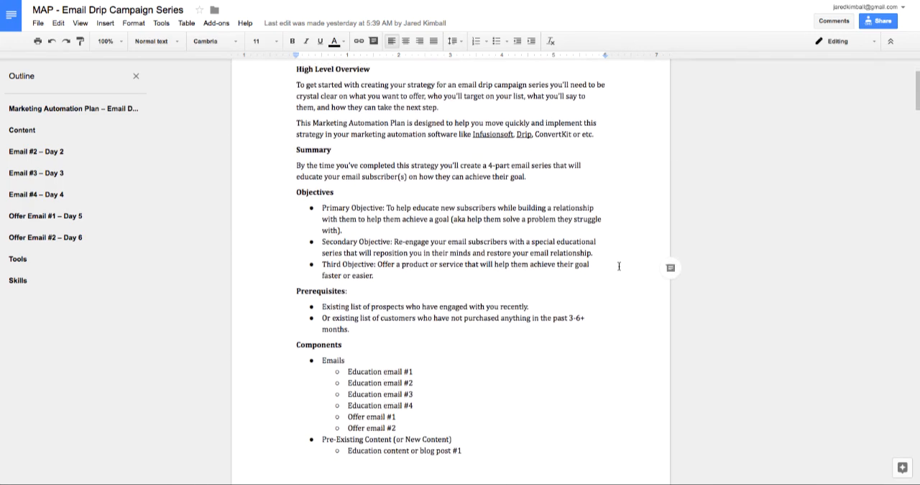